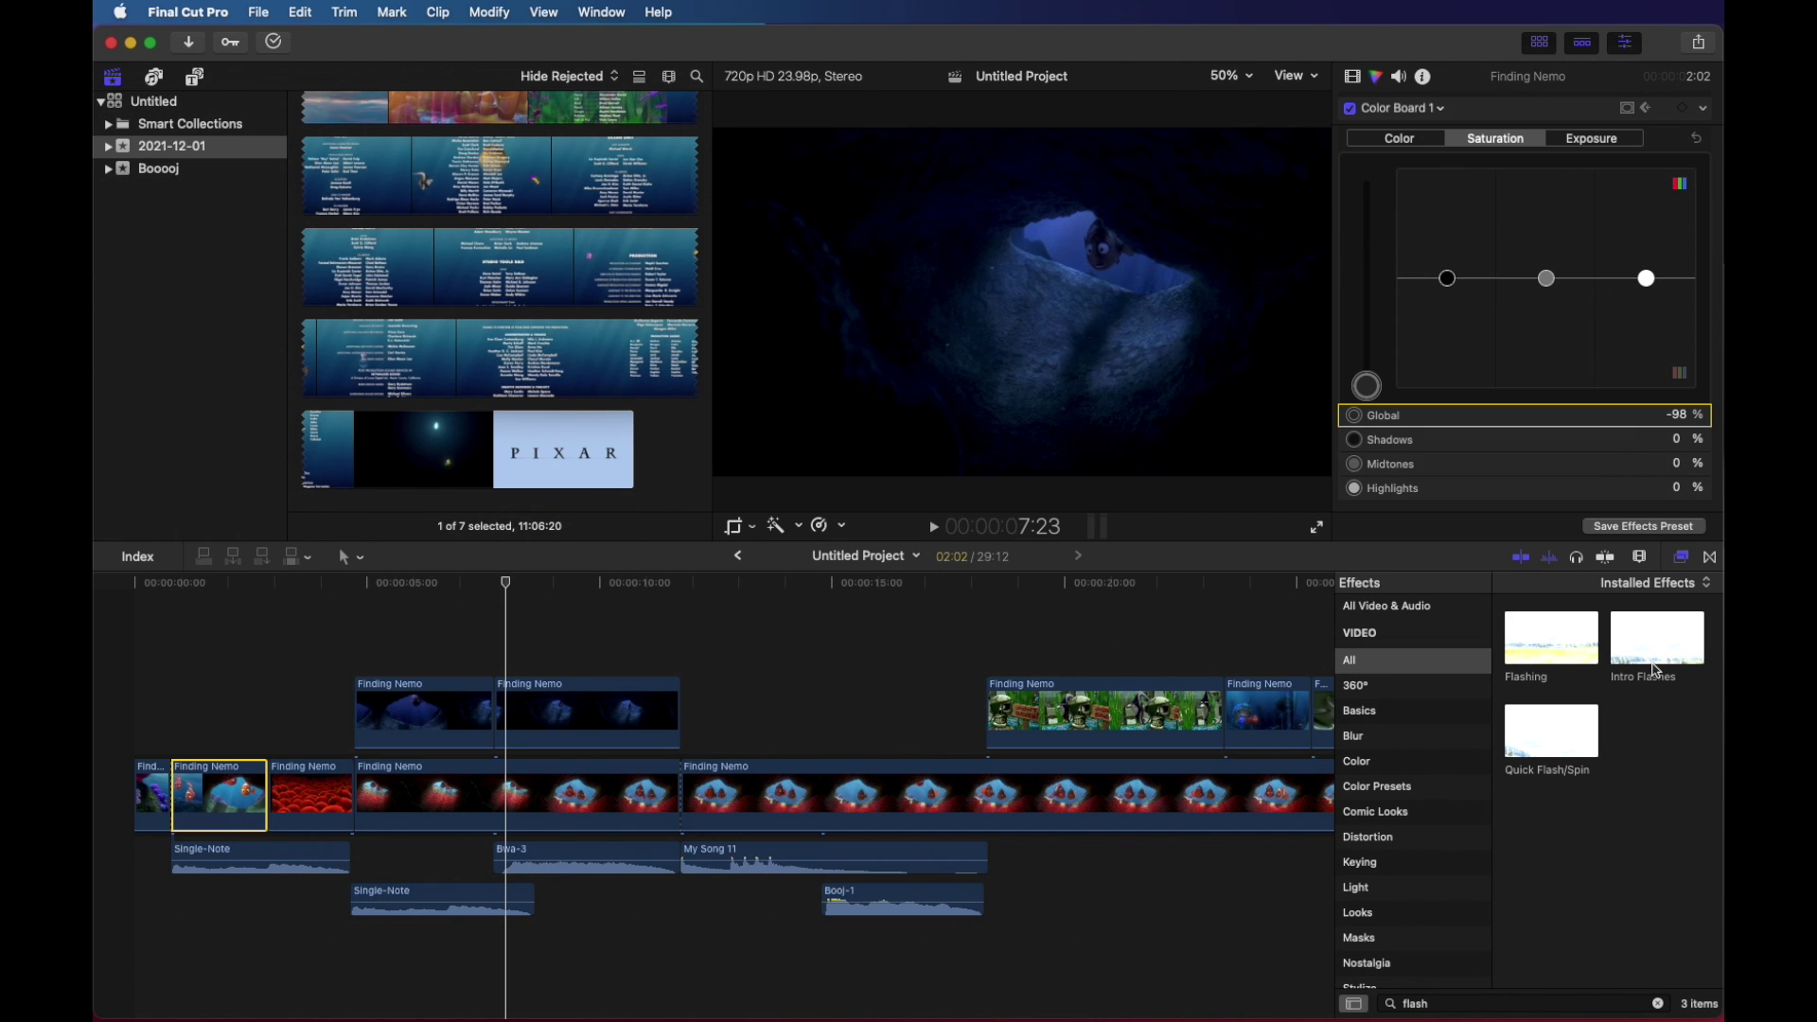
Step: Return from Transitions to the Effects browser and select All to list all 166 installed effects
{"action": "left_click", "coordinate": [1709, 558]}
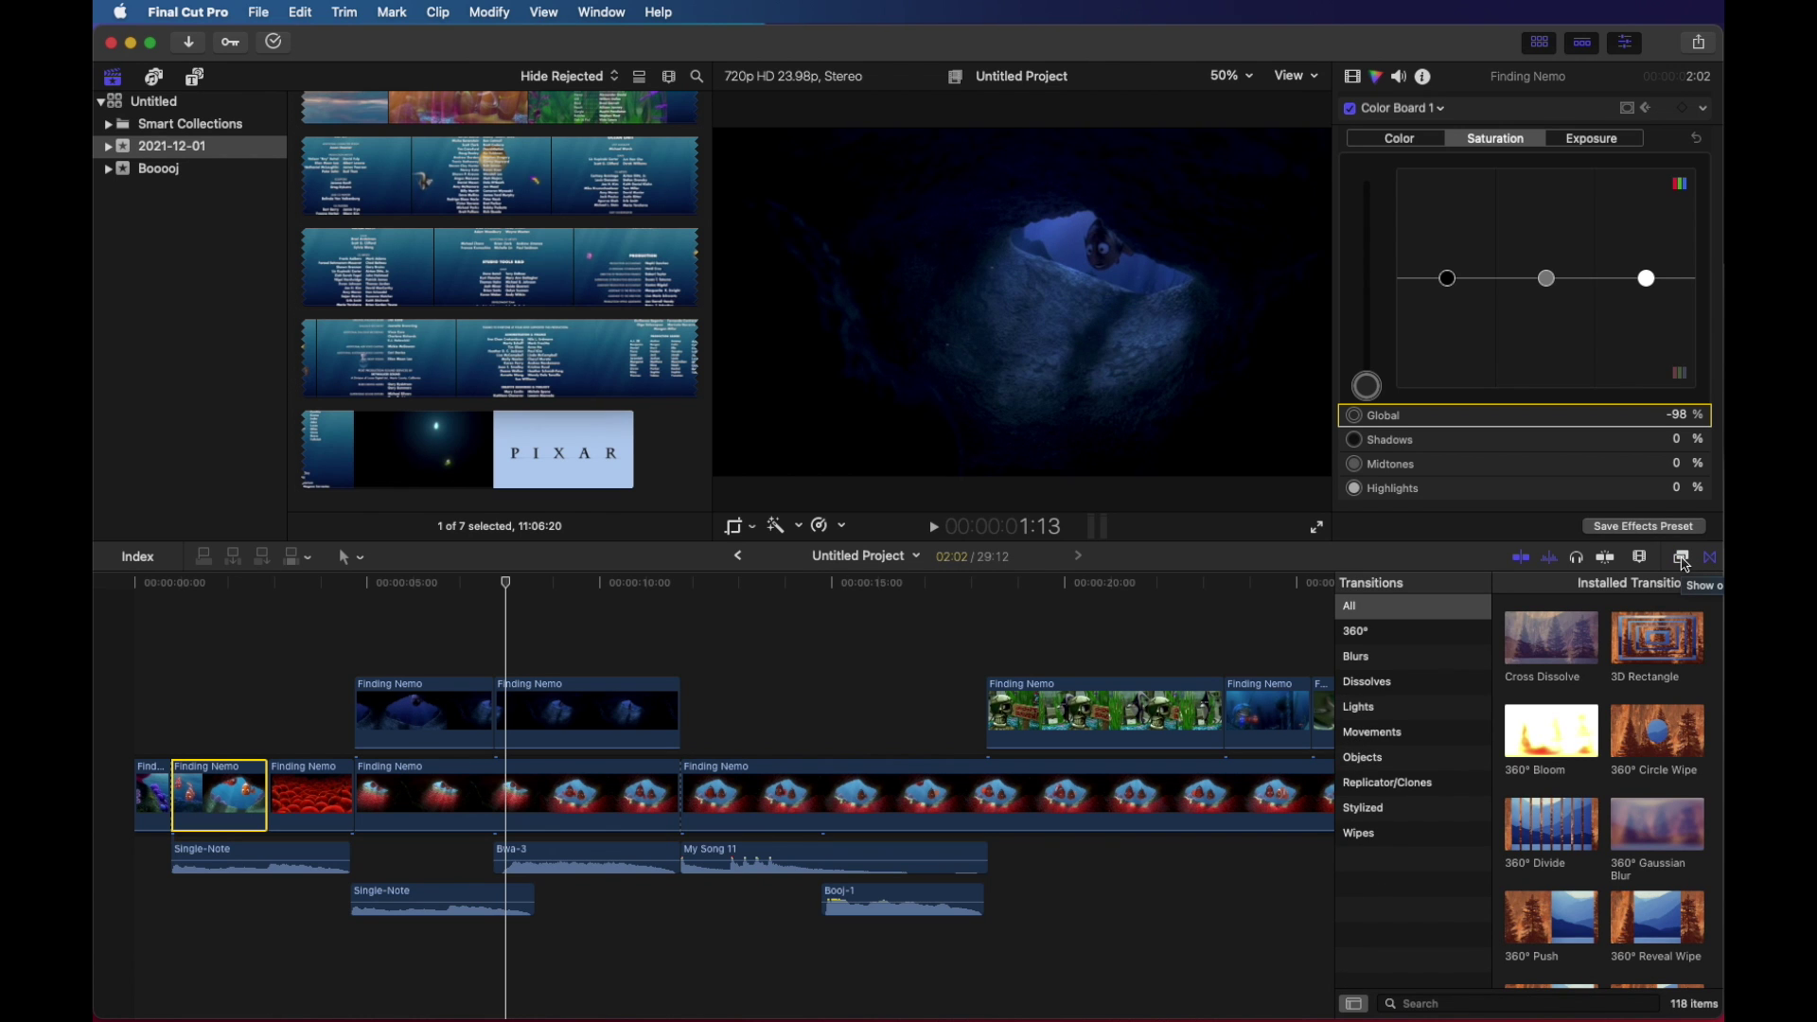
{"action": "left_click", "coordinate": [1684, 561]}
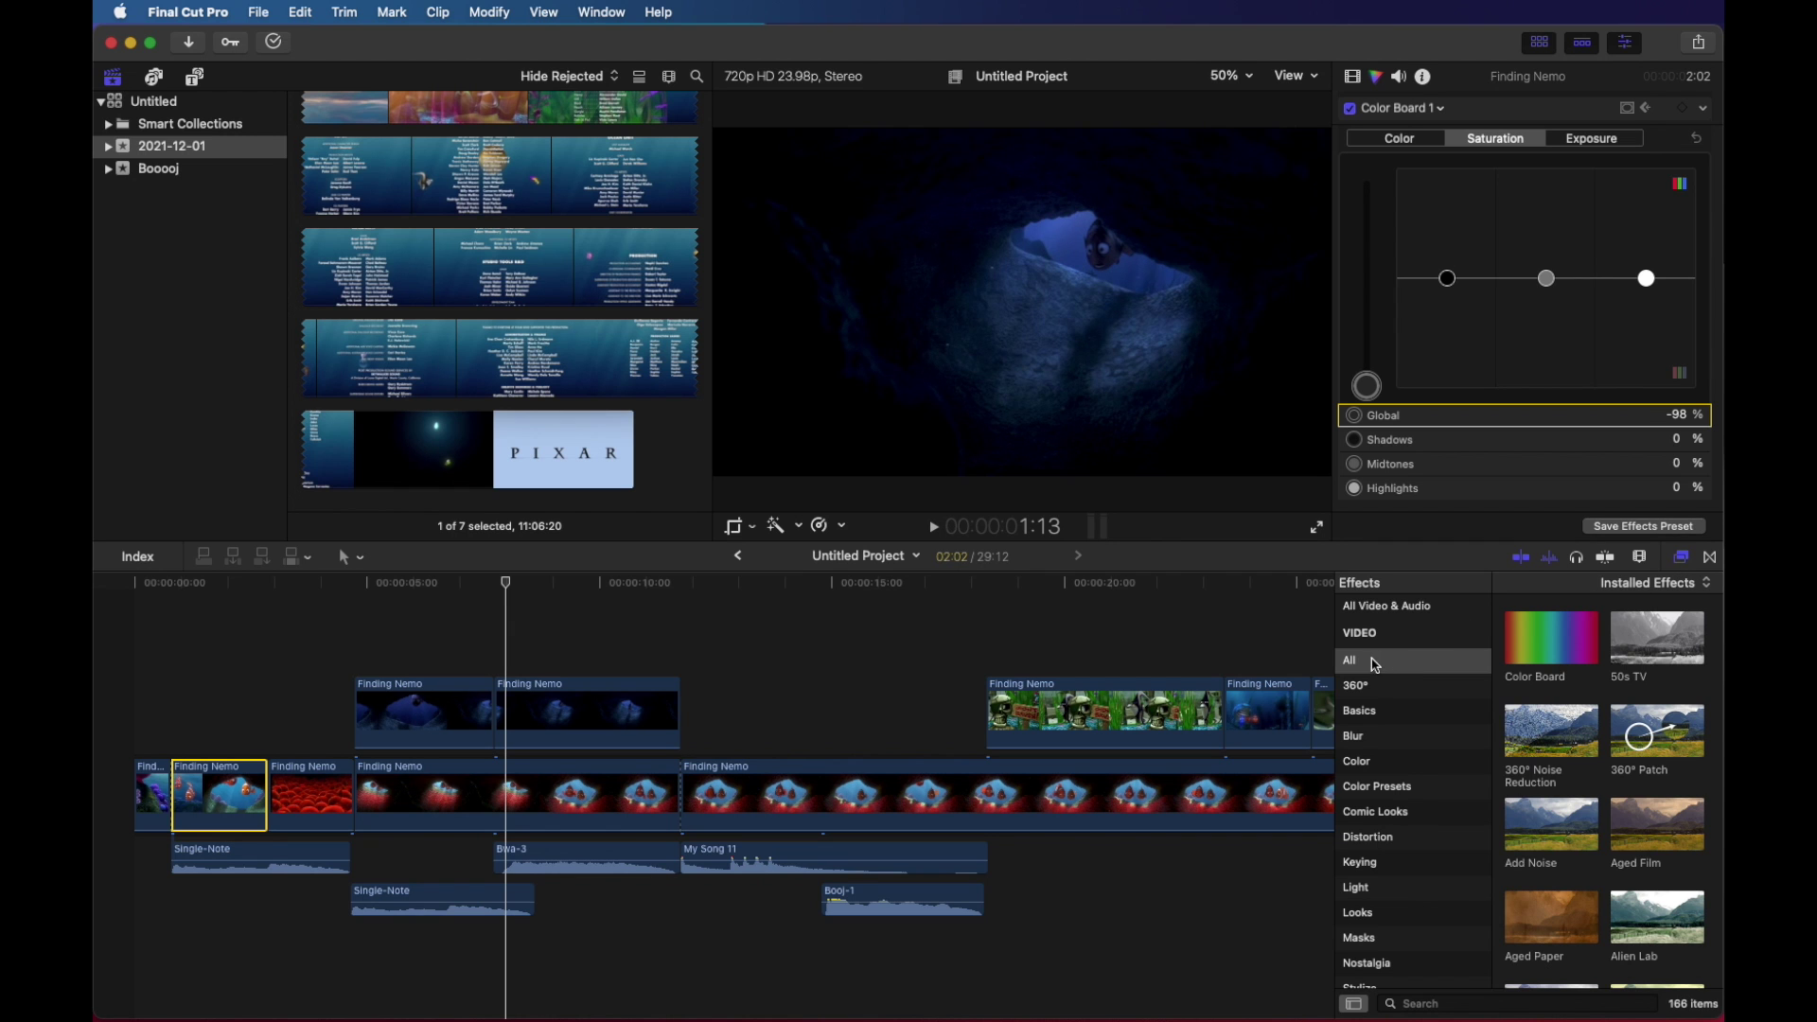
{"action": "scroll", "coordinate": [1552, 791], "scroll_direction": "down", "scroll_amount": 1}
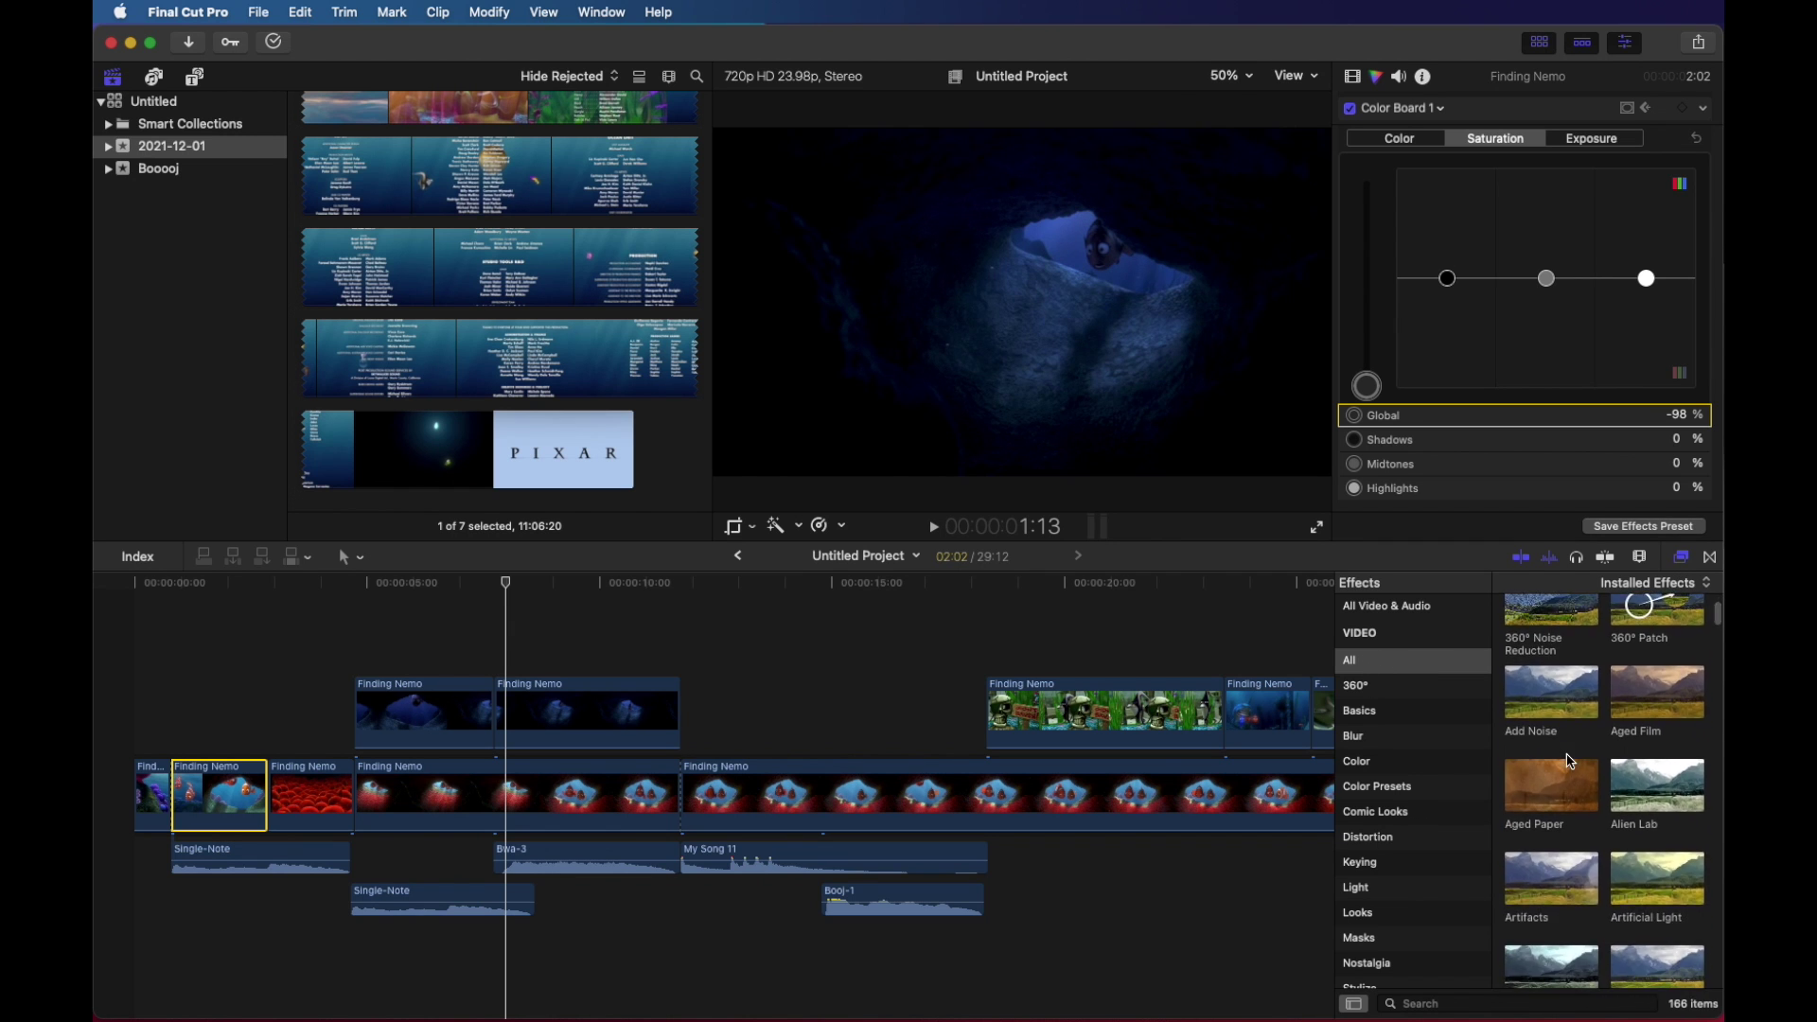
{"action": "scroll", "coordinate": [1571, 762], "scroll_direction": "up", "scroll_amount": 1}
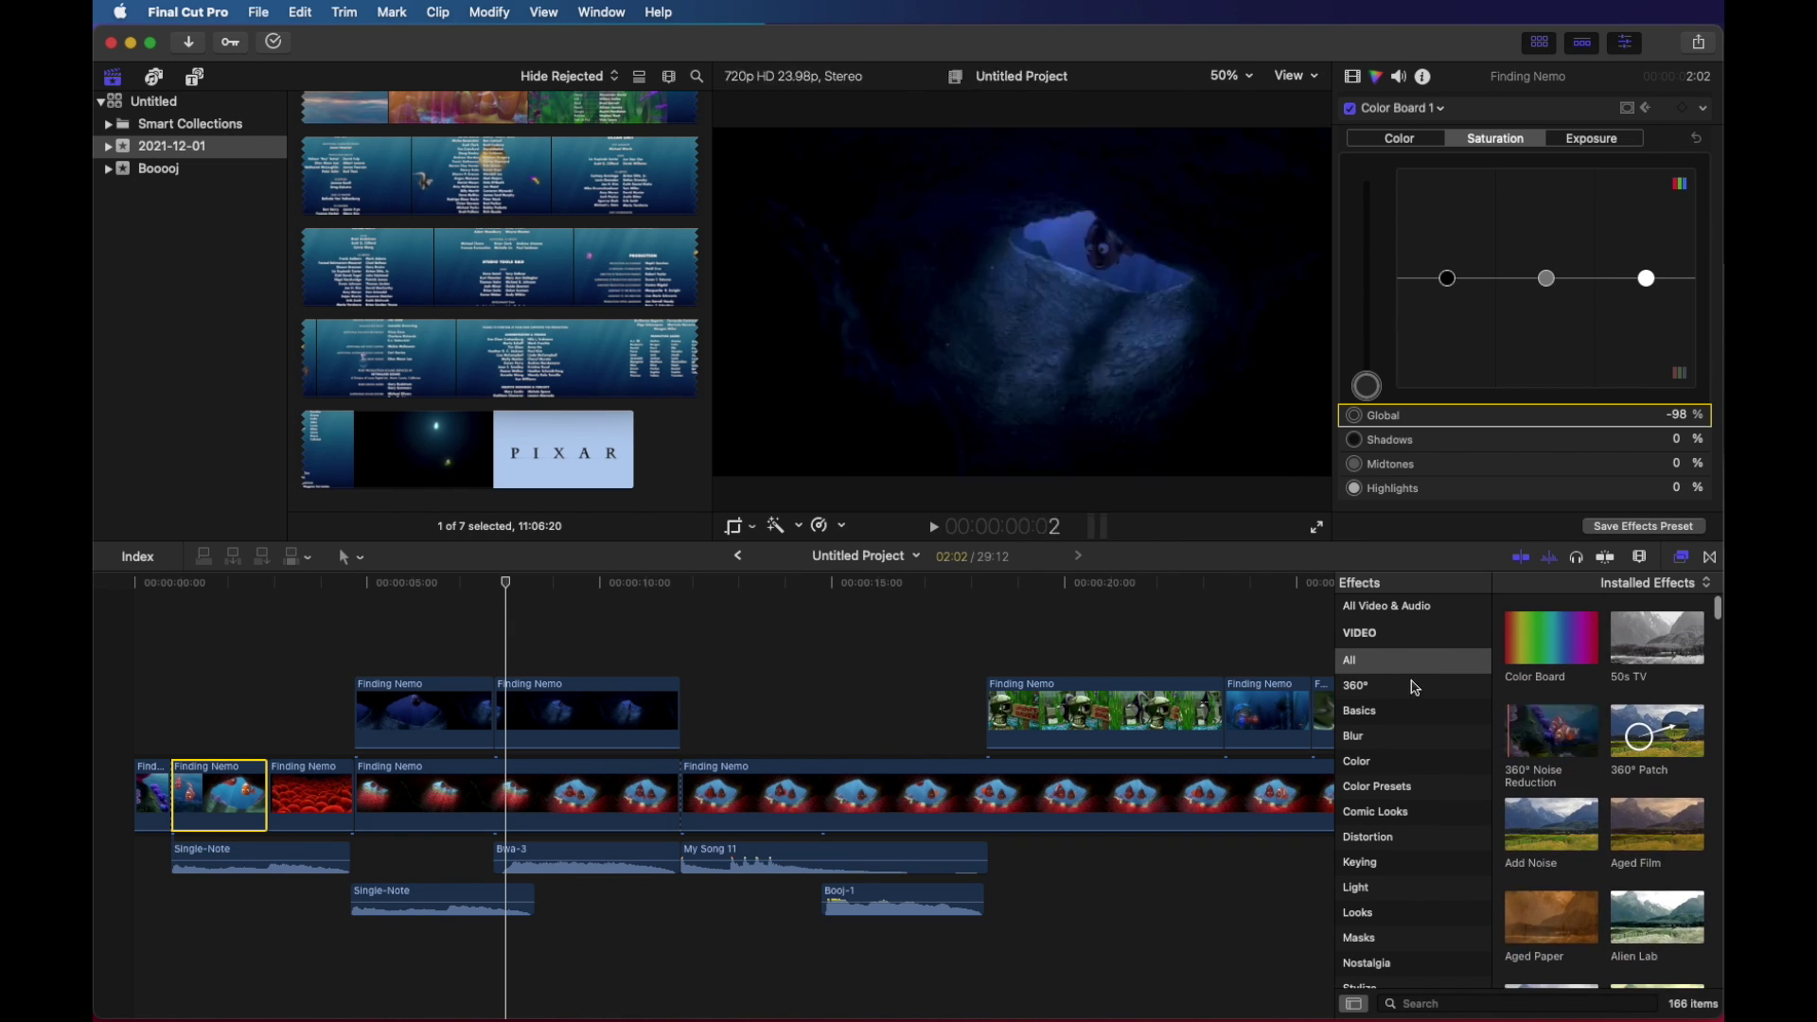
{"action": "left_click", "coordinate": [1364, 667]}
Step: Search the effects for 'flas' to show Flashing, Intro Flashes and Quick Flash/Spin, then select the upper clip
{"action": "left_click", "coordinate": [1464, 1003]}
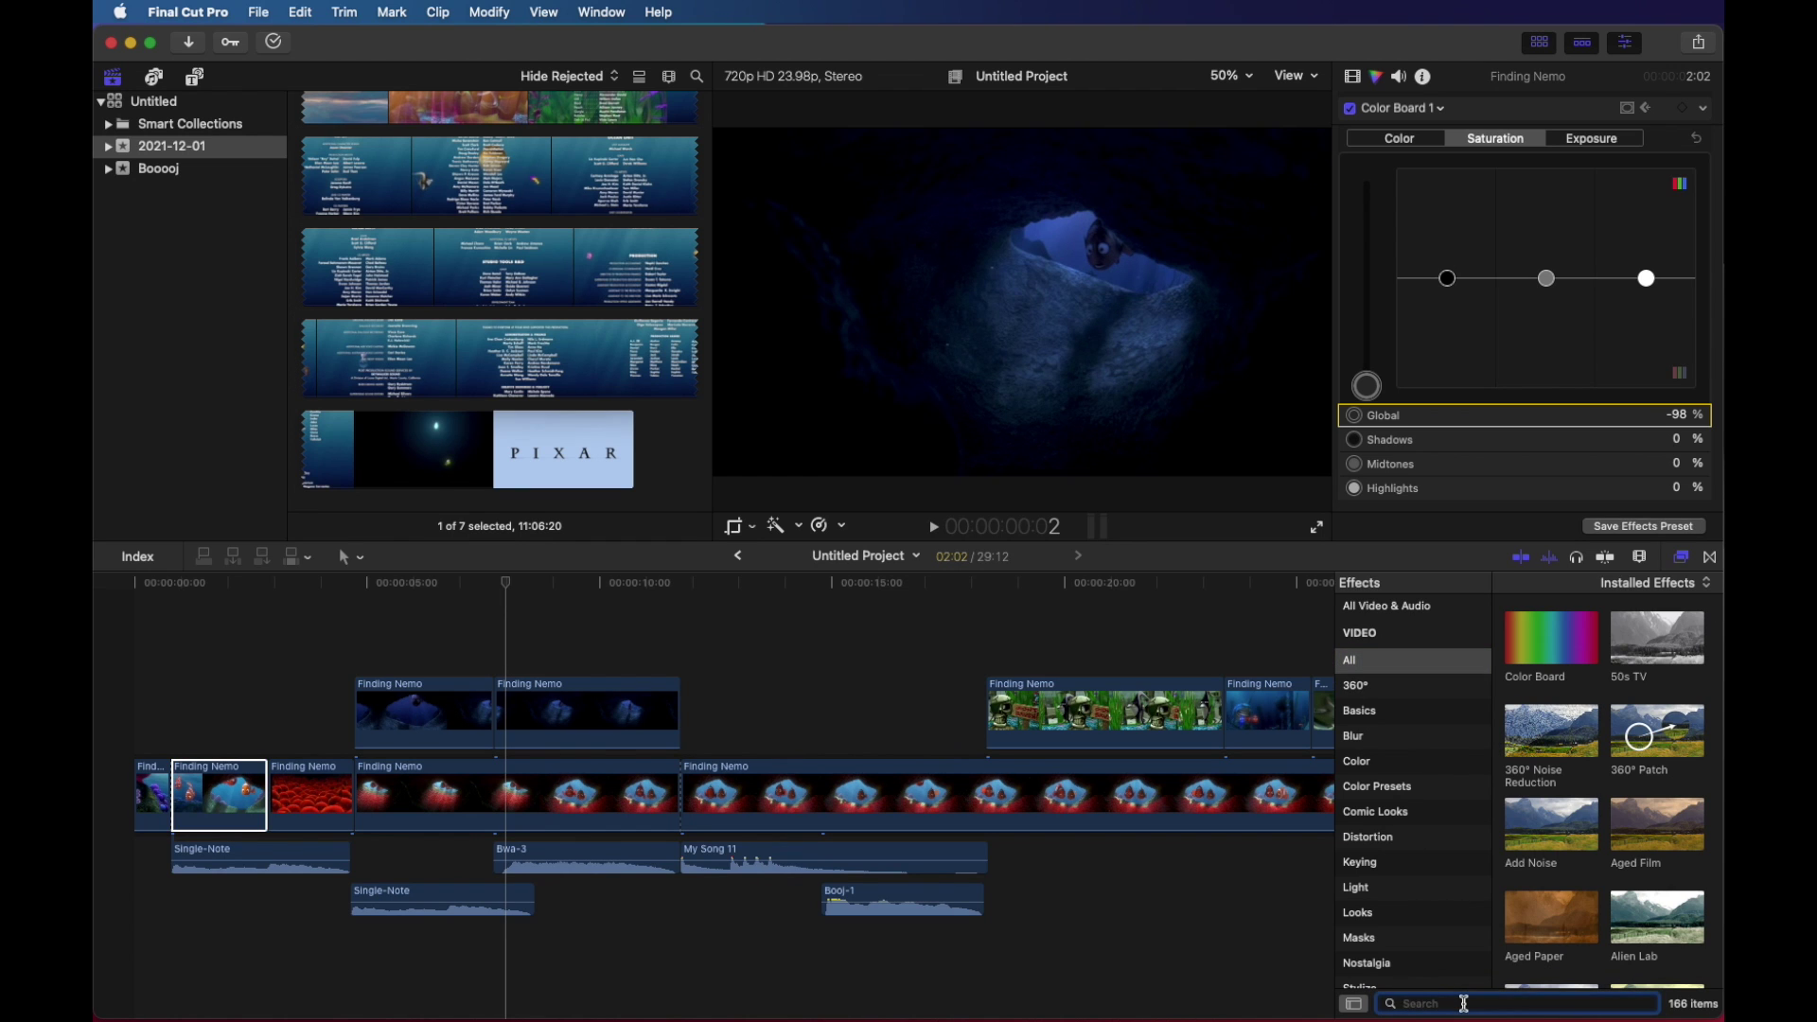
{"action": "type", "text": "flash"}
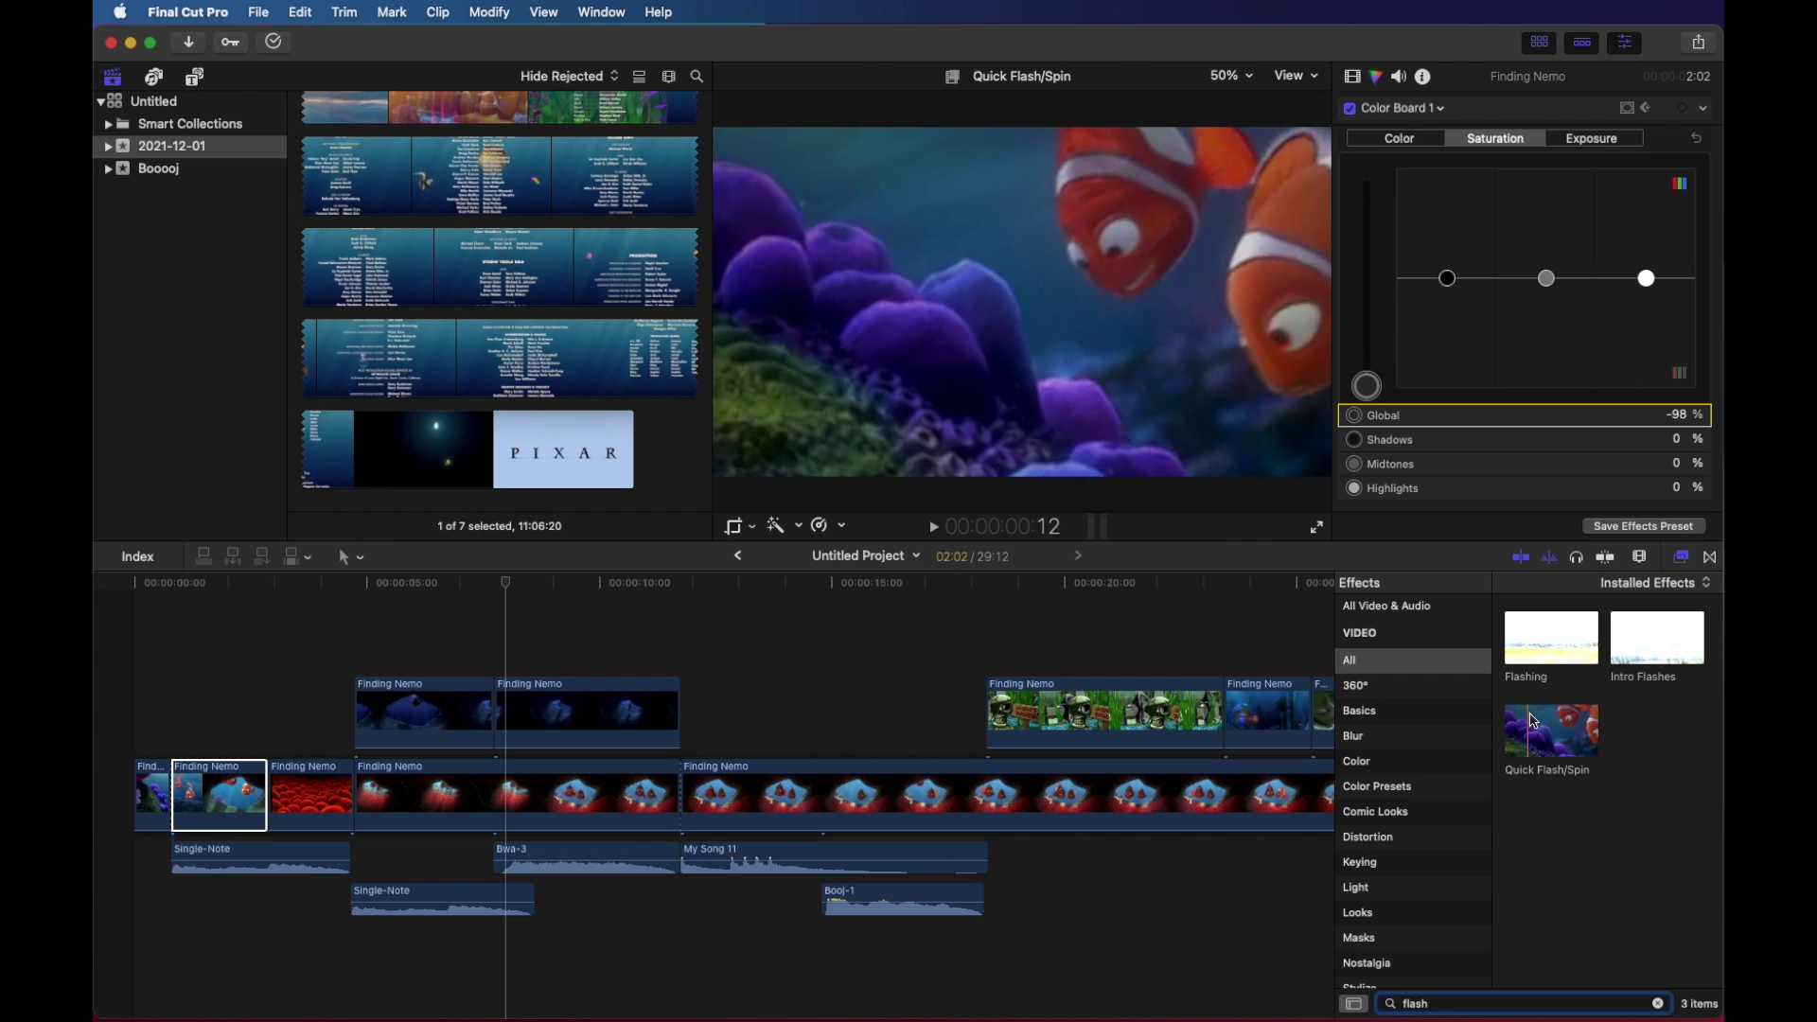
{"action": "left_click", "coordinate": [591, 700]}
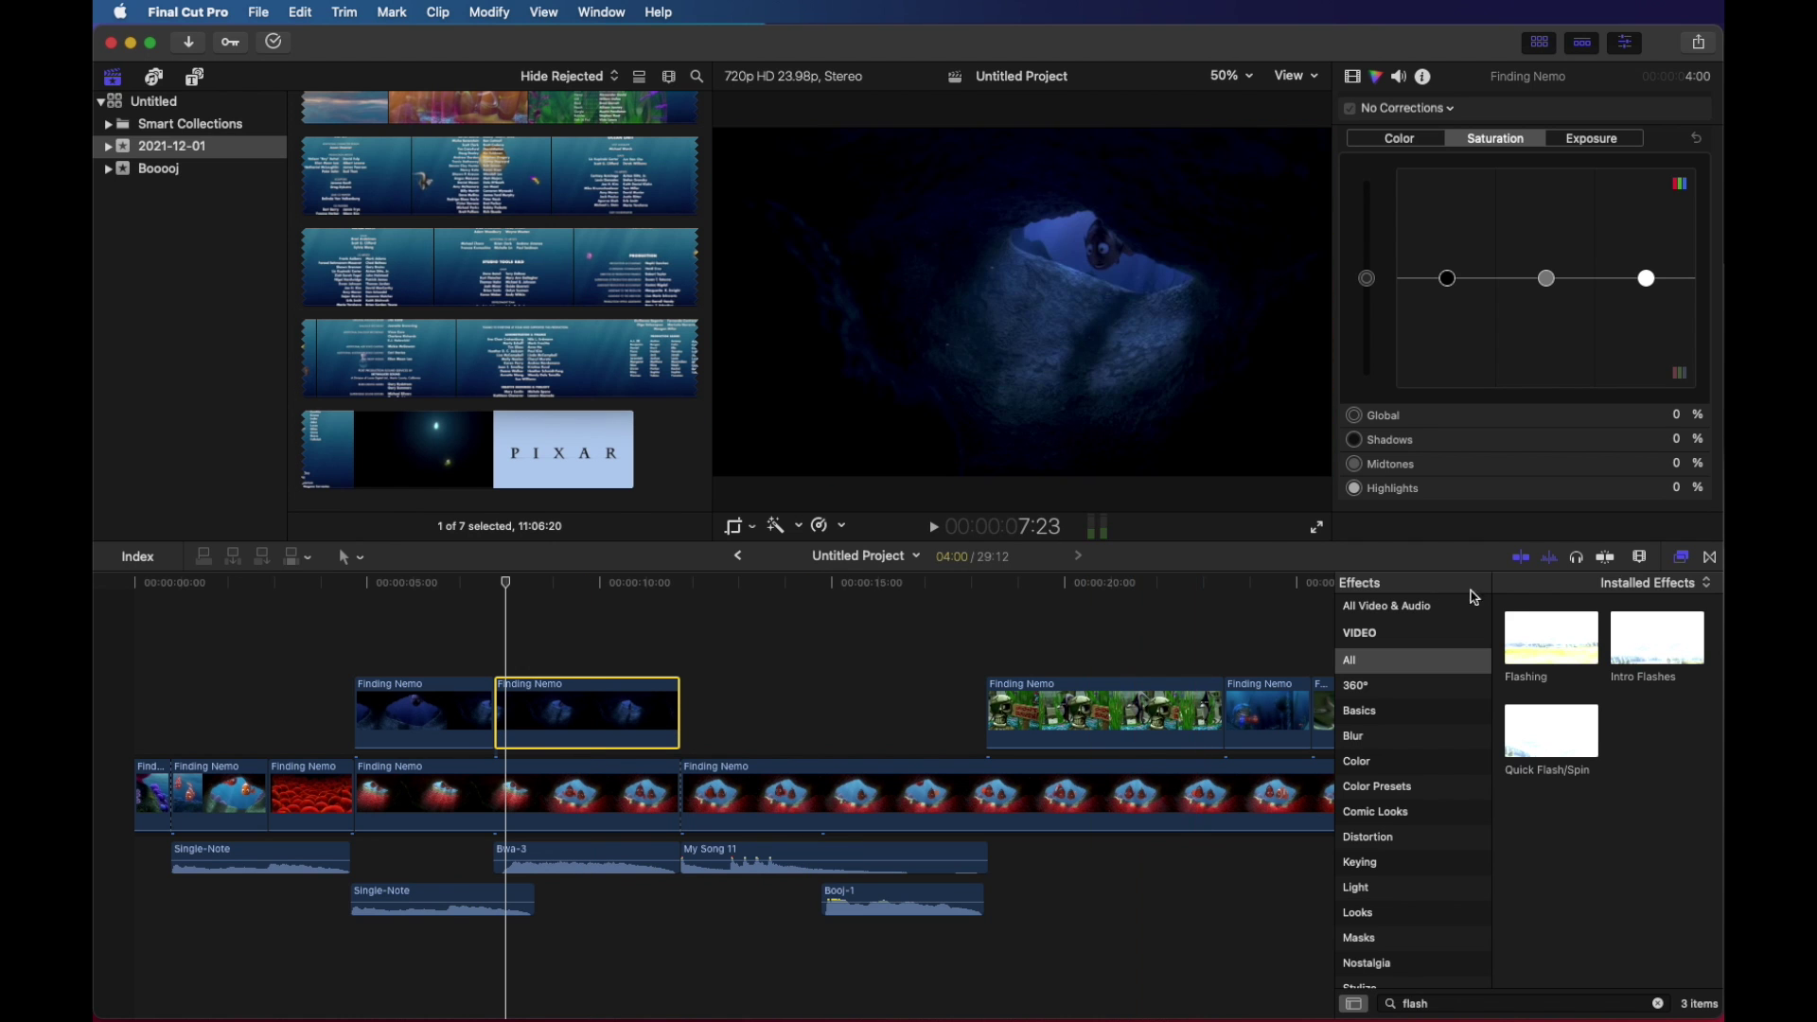
Step: Apply the Flashing effect to the upper Finding Nemo clip and play it back to preview
{"action": "left_click_drag", "start_coordinate": [1512, 641], "coordinate": [552, 705]}
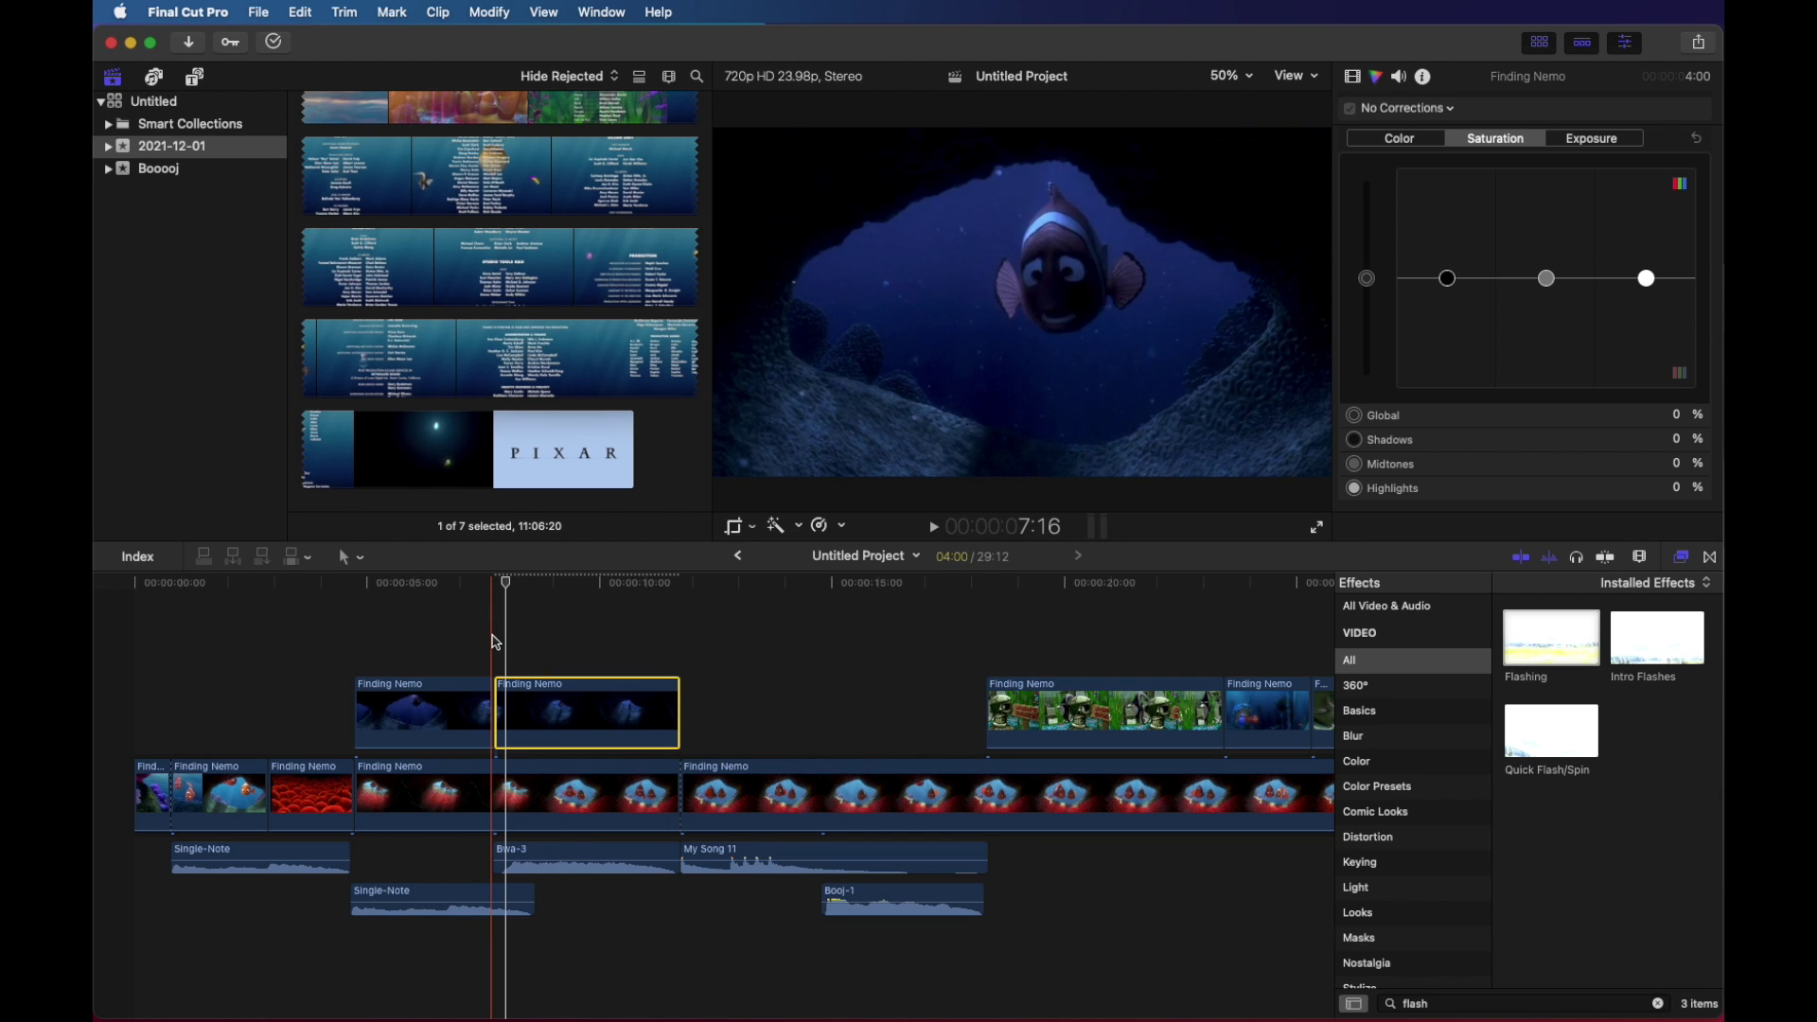
{"action": "key", "text": "space"}
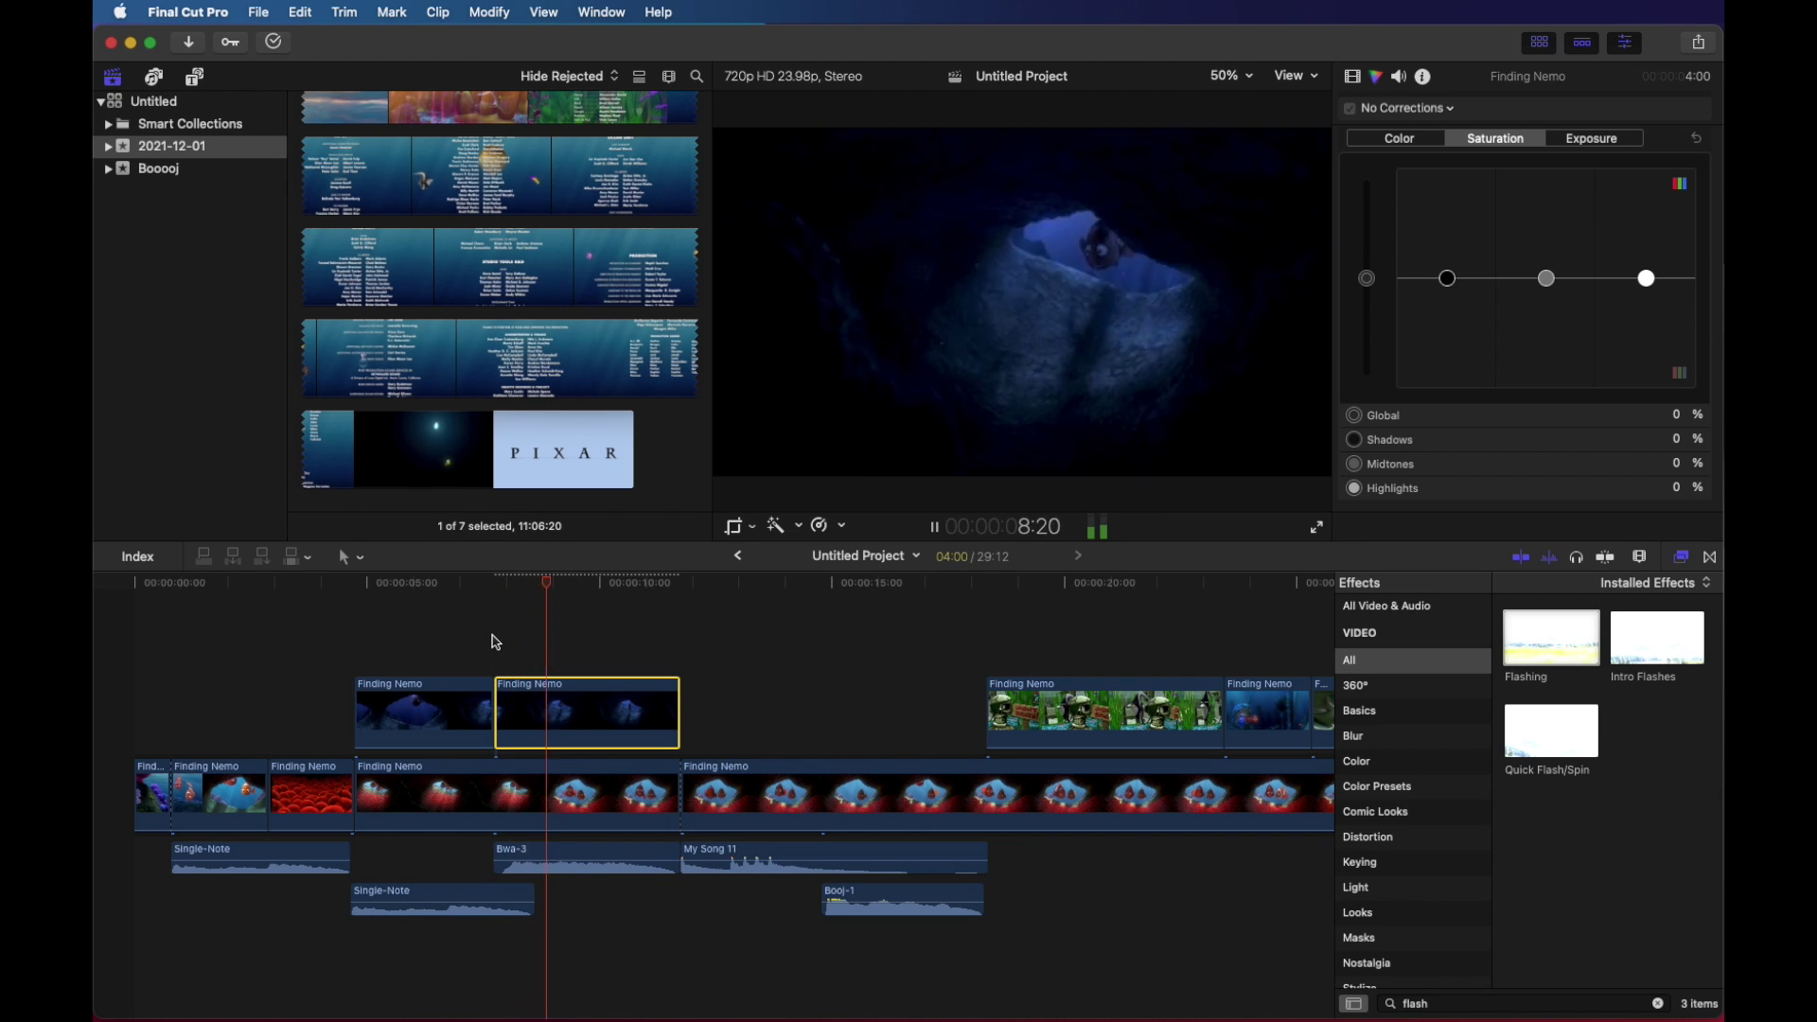
{"action": "key", "text": "space"}
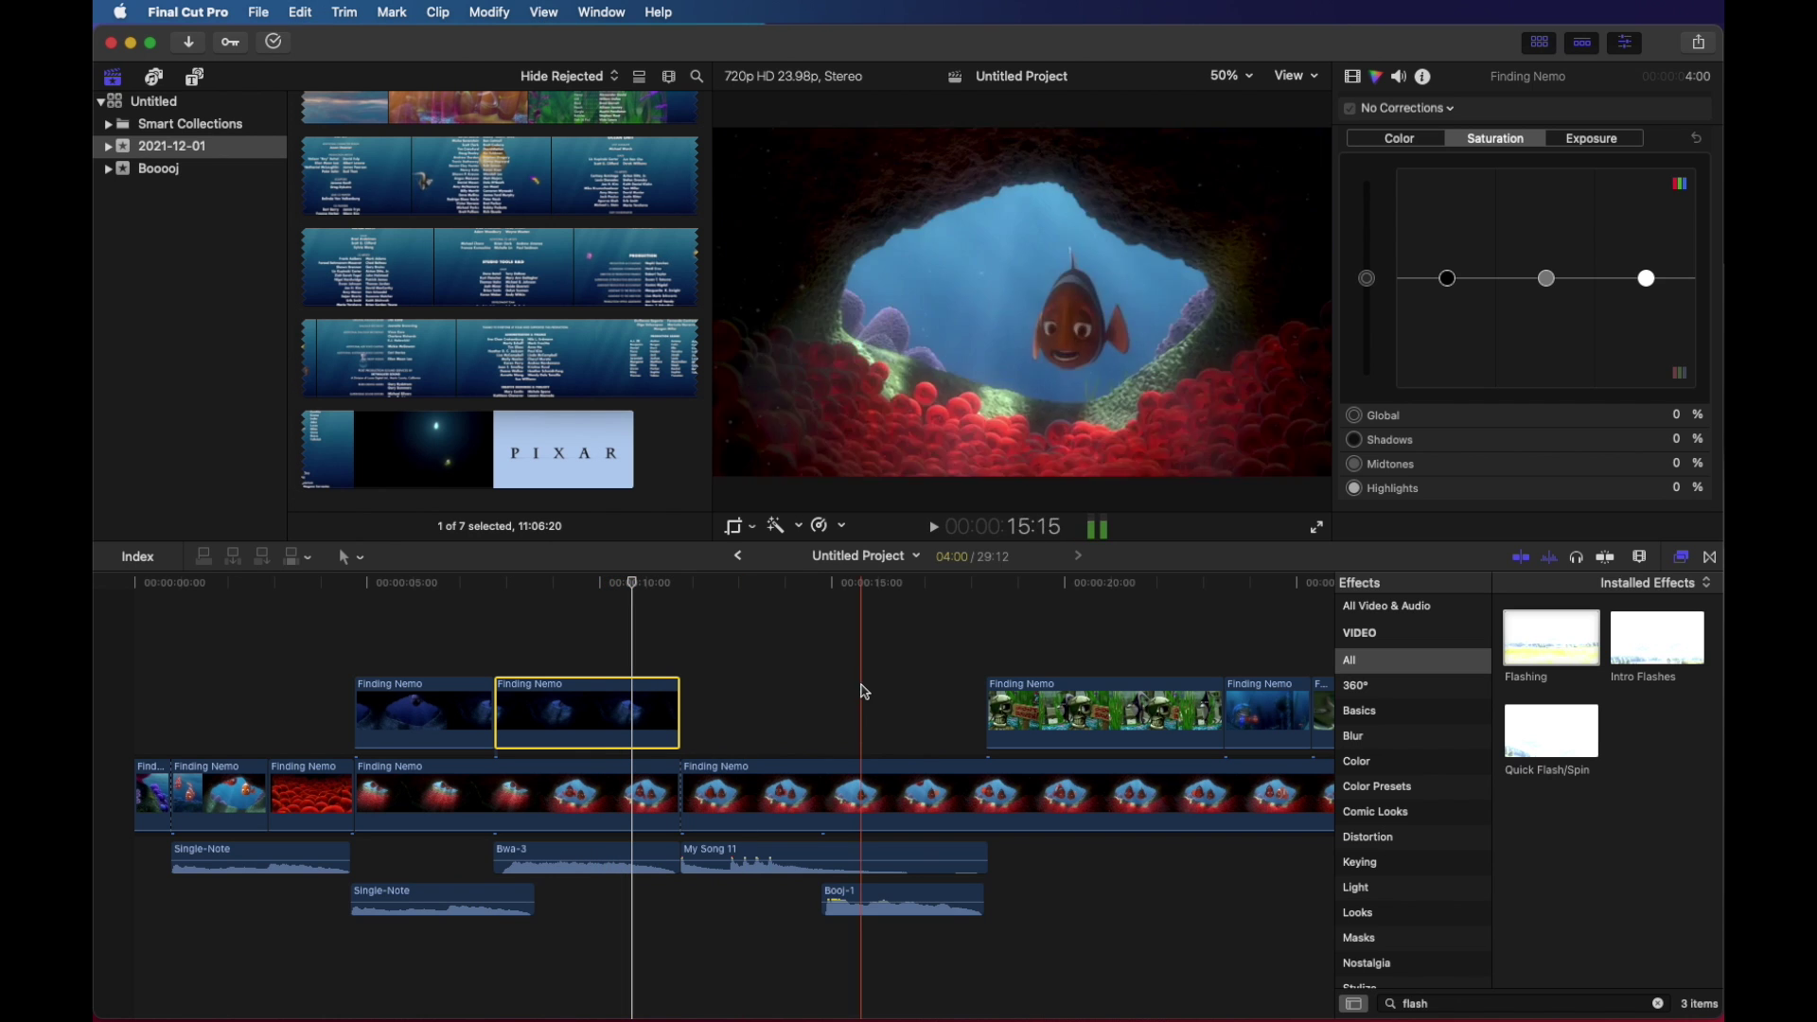
{"action": "left_click", "coordinate": [1649, 653]}
Step: Apply Intro Flashes to the upper clip and play it from 7:20 to preview
{"action": "left_click_drag", "start_coordinate": [1649, 653], "coordinate": [592, 710]}
{"action": "left_click", "coordinate": [502, 586]}
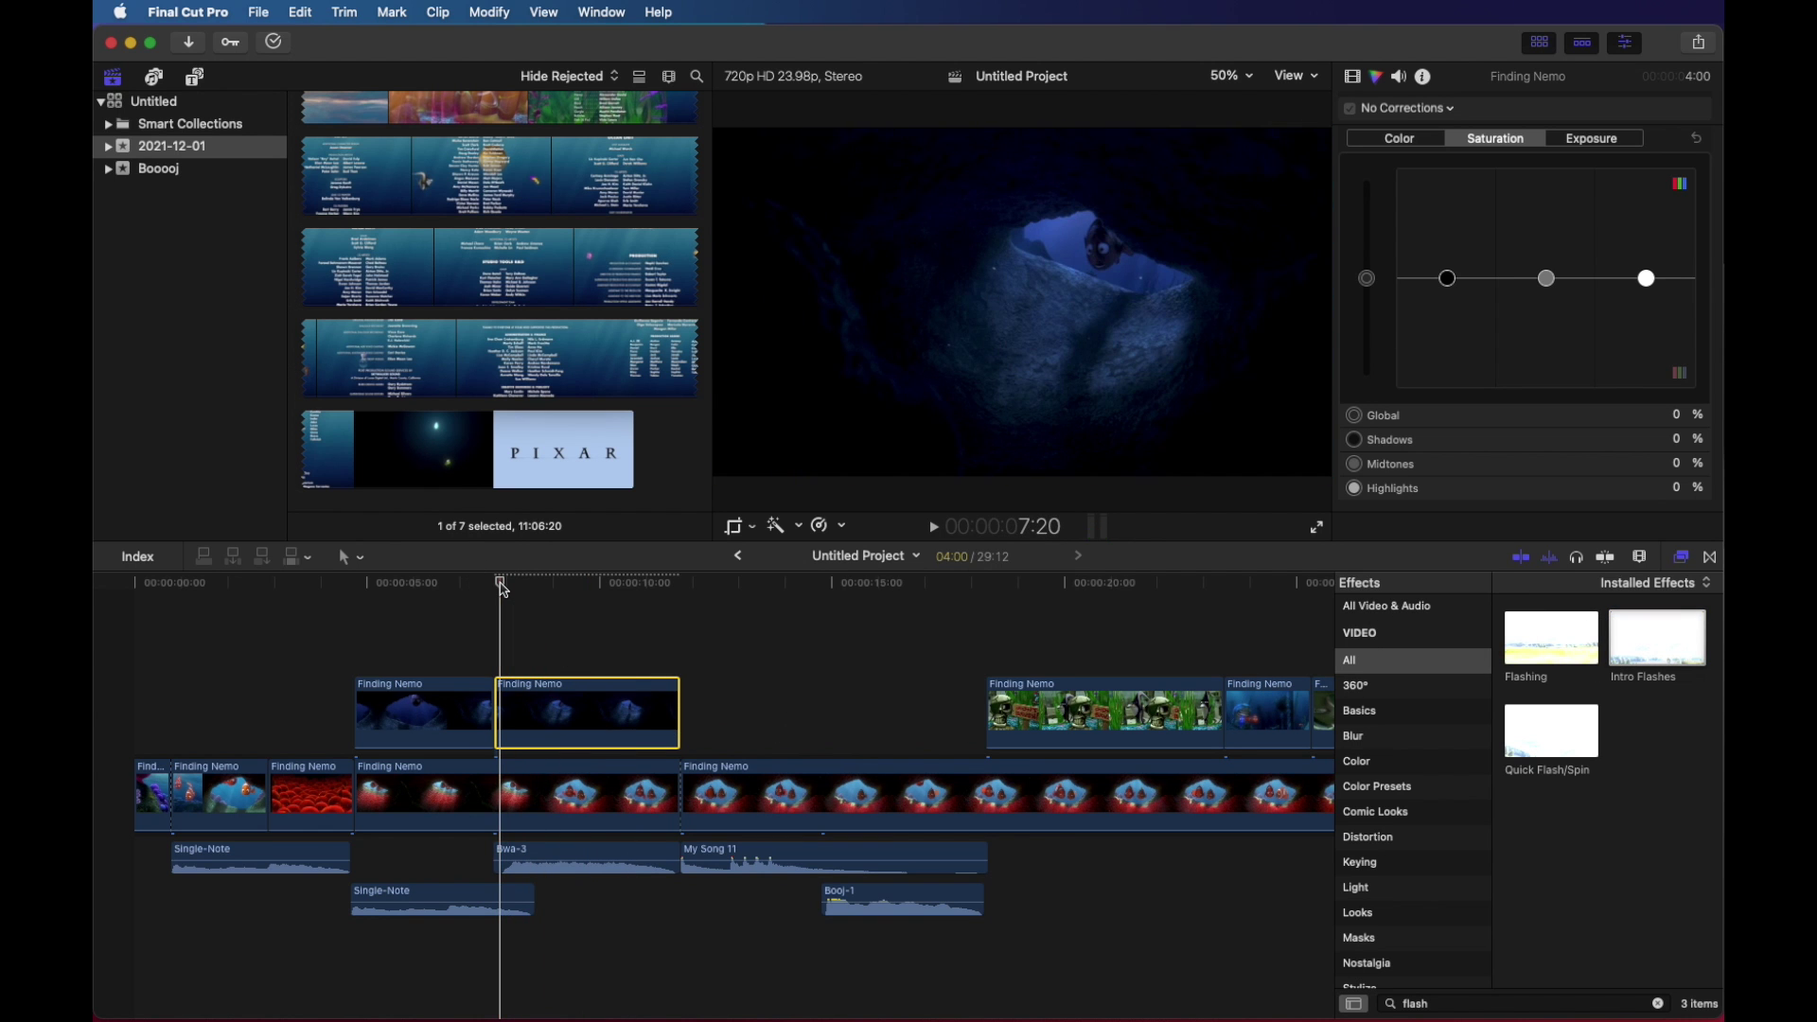
{"action": "key", "text": "space"}
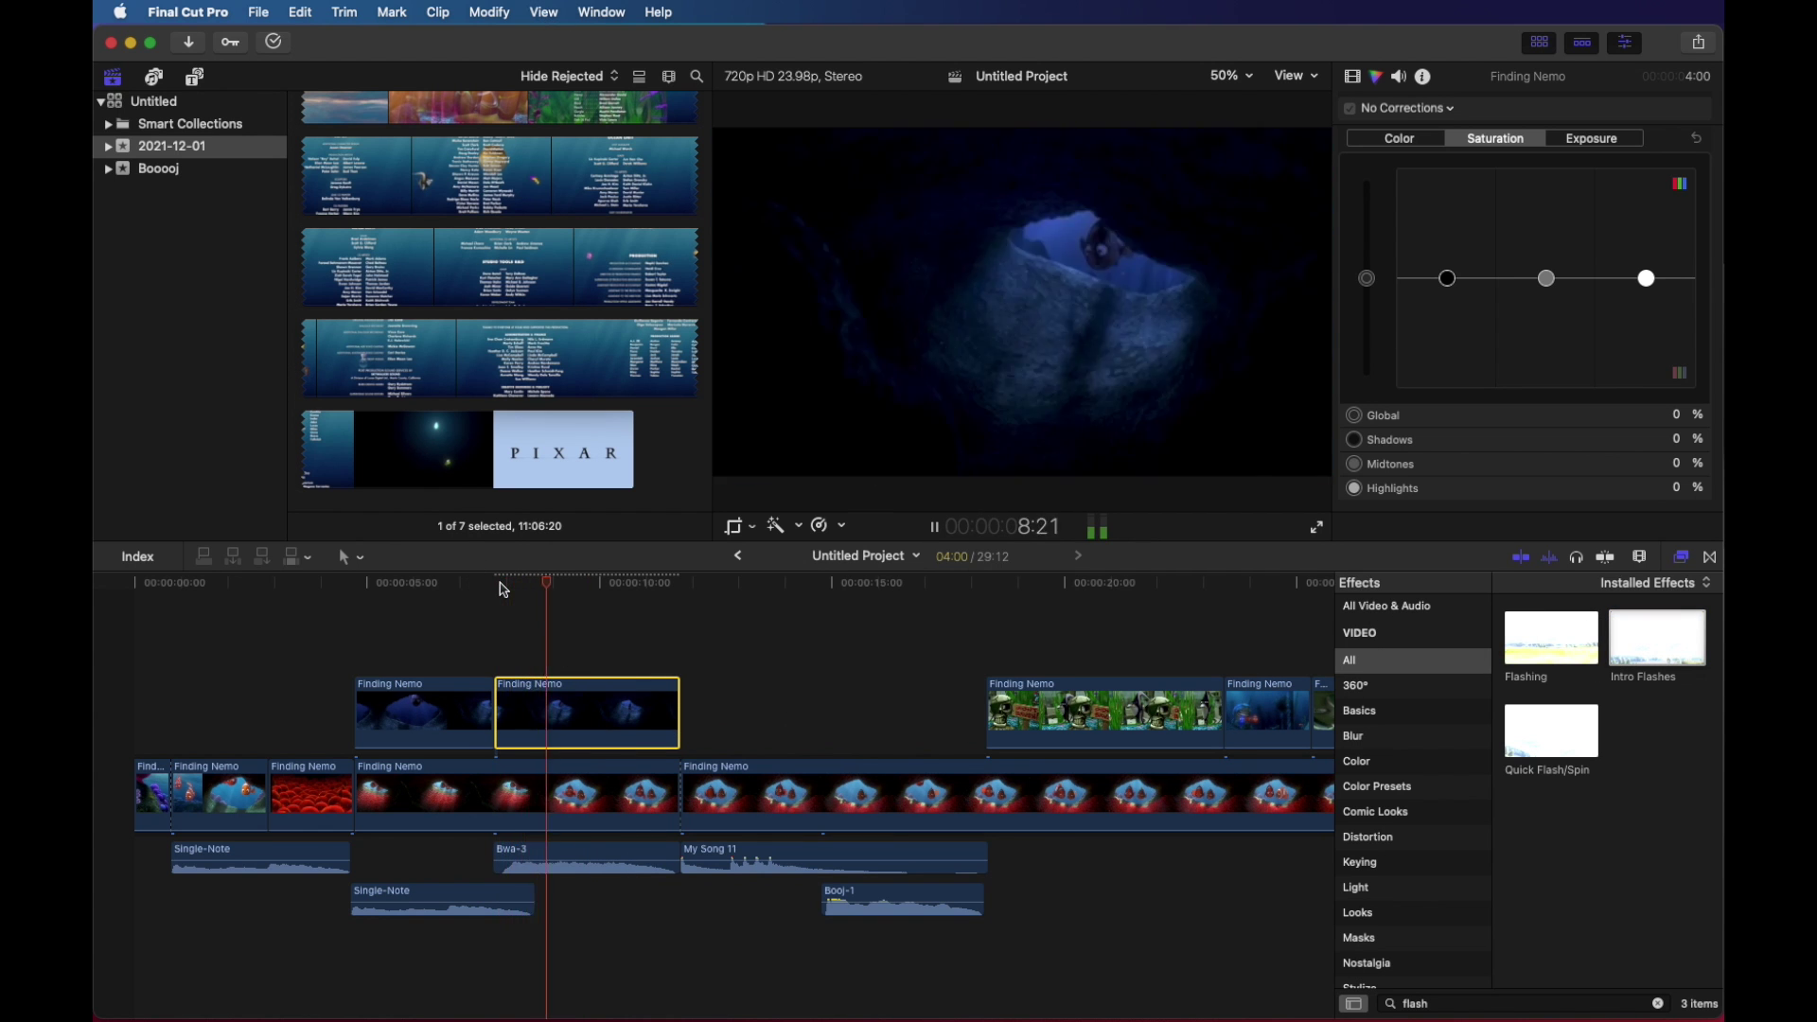
{"action": "key", "text": "space"}
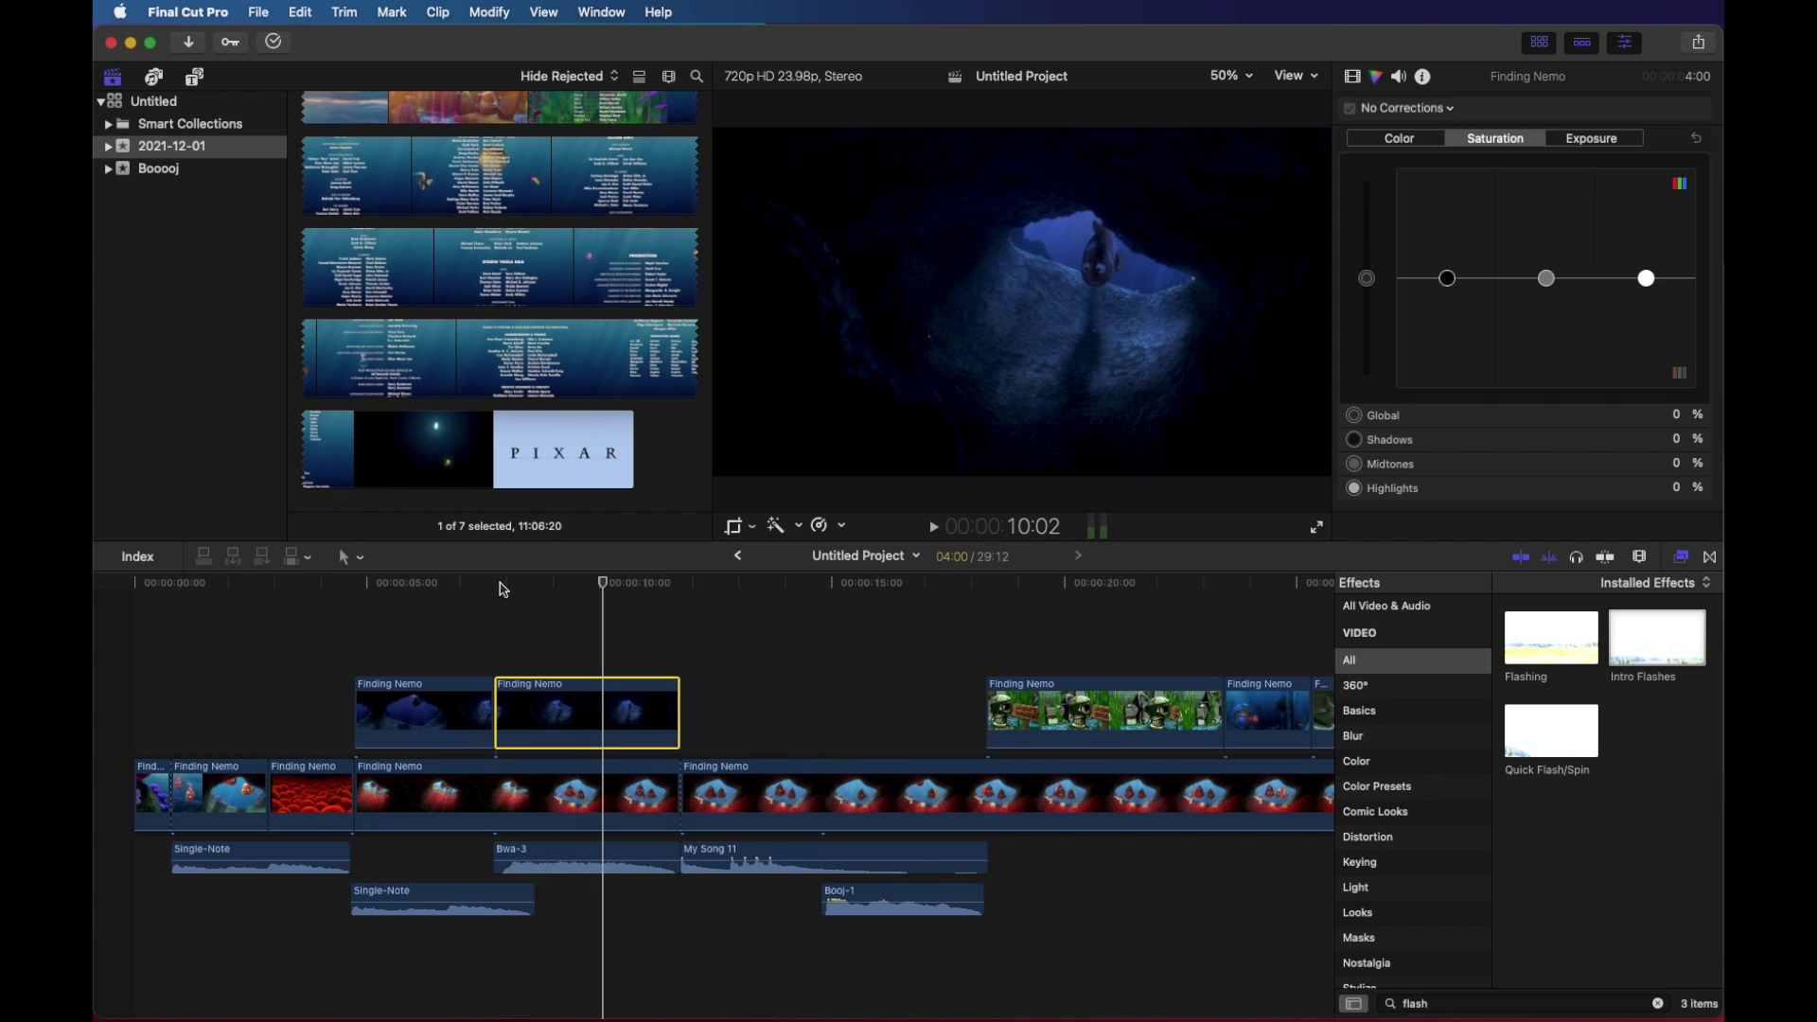
Step: Apply Quick Flash/Spin to the upper clip and play it back to preview
{"action": "left_click_drag", "start_coordinate": [1533, 701], "coordinate": [612, 708]}
{"action": "left_click", "coordinate": [502, 620]}
{"action": "key", "text": "space"}
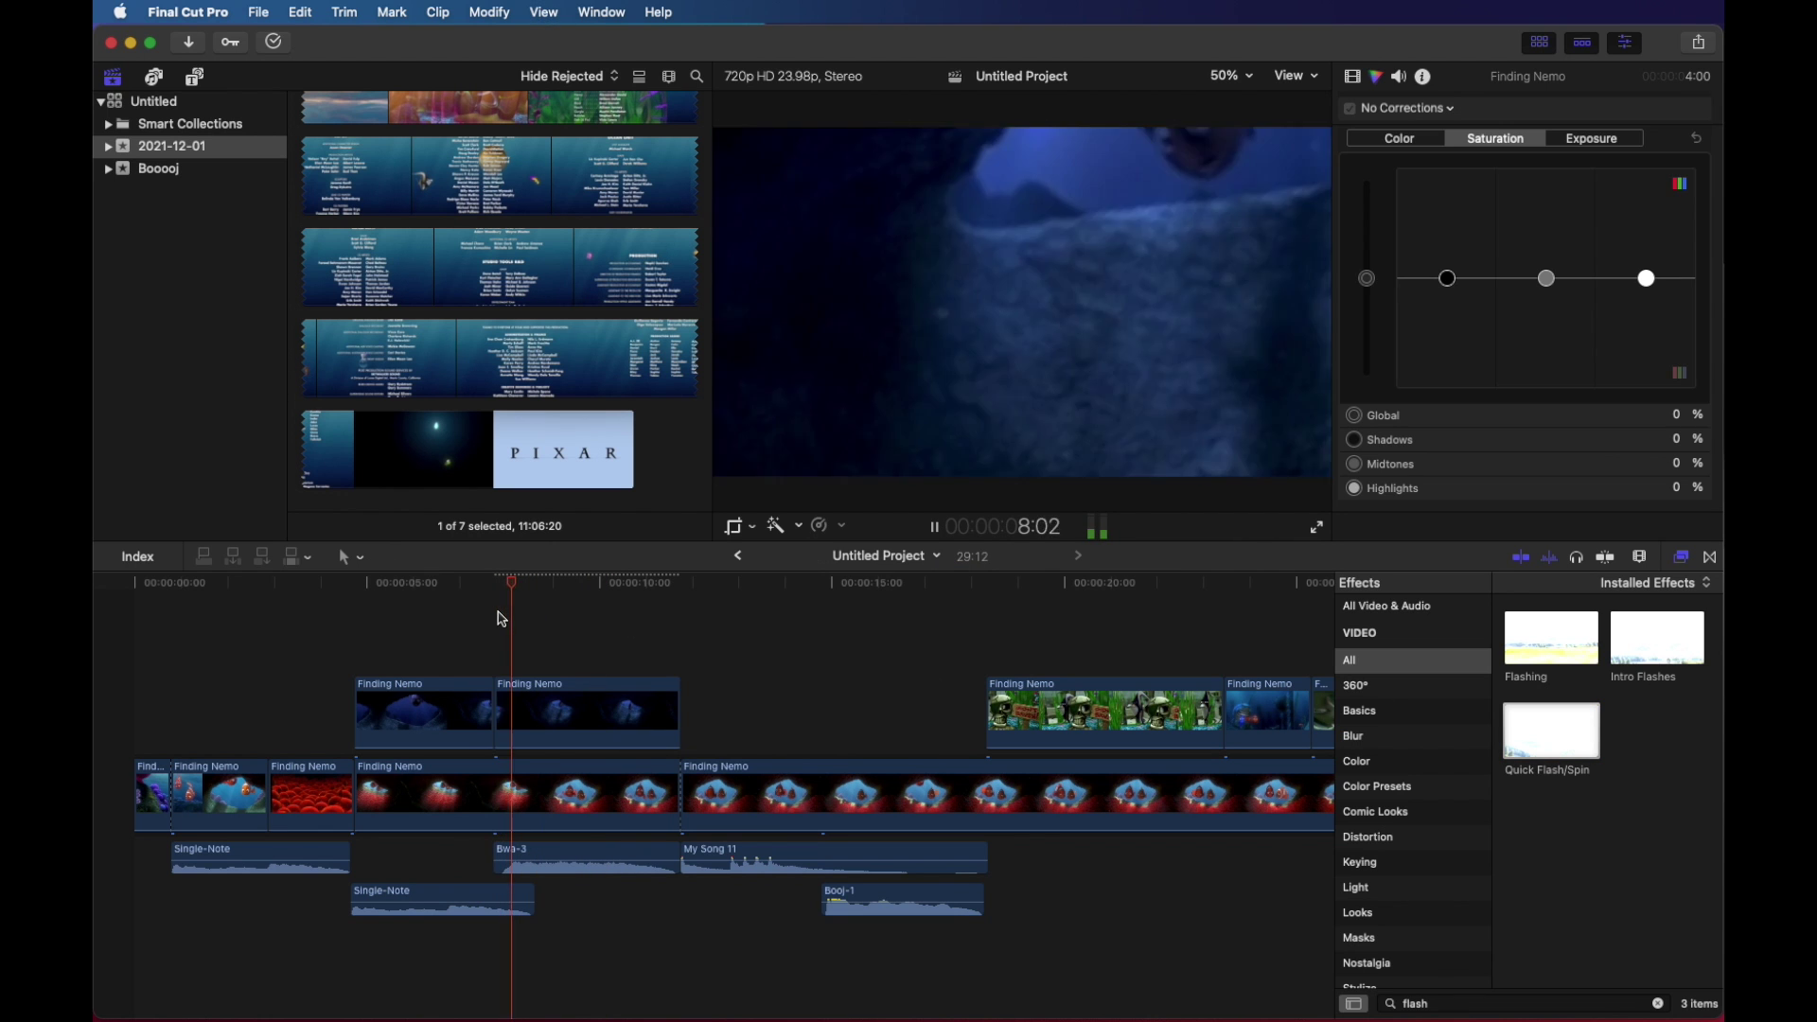
{"action": "key", "text": "space"}
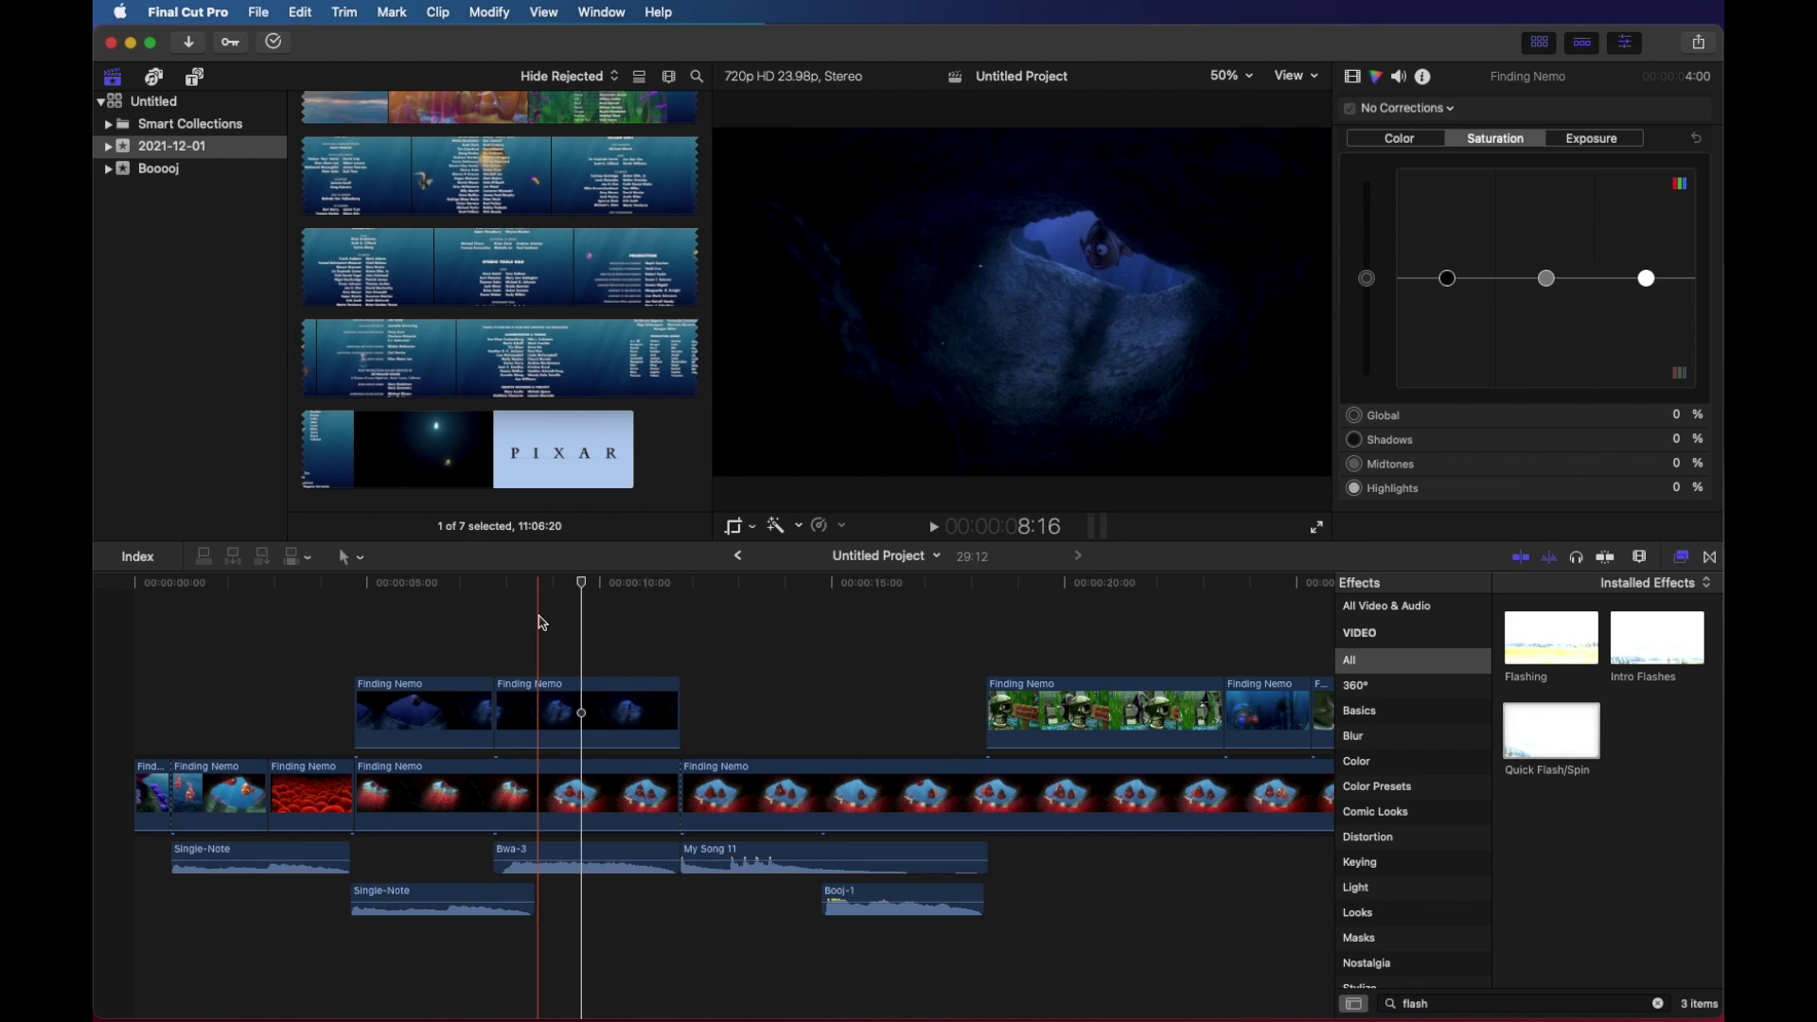
Step: Zoom the timeline in around 8 seconds, set the playhead at 8:00 and select the upper Finding Nemo clip
{"action": "scroll", "coordinate": [544, 624], "scroll_direction": "up", "scroll_amount": 5}
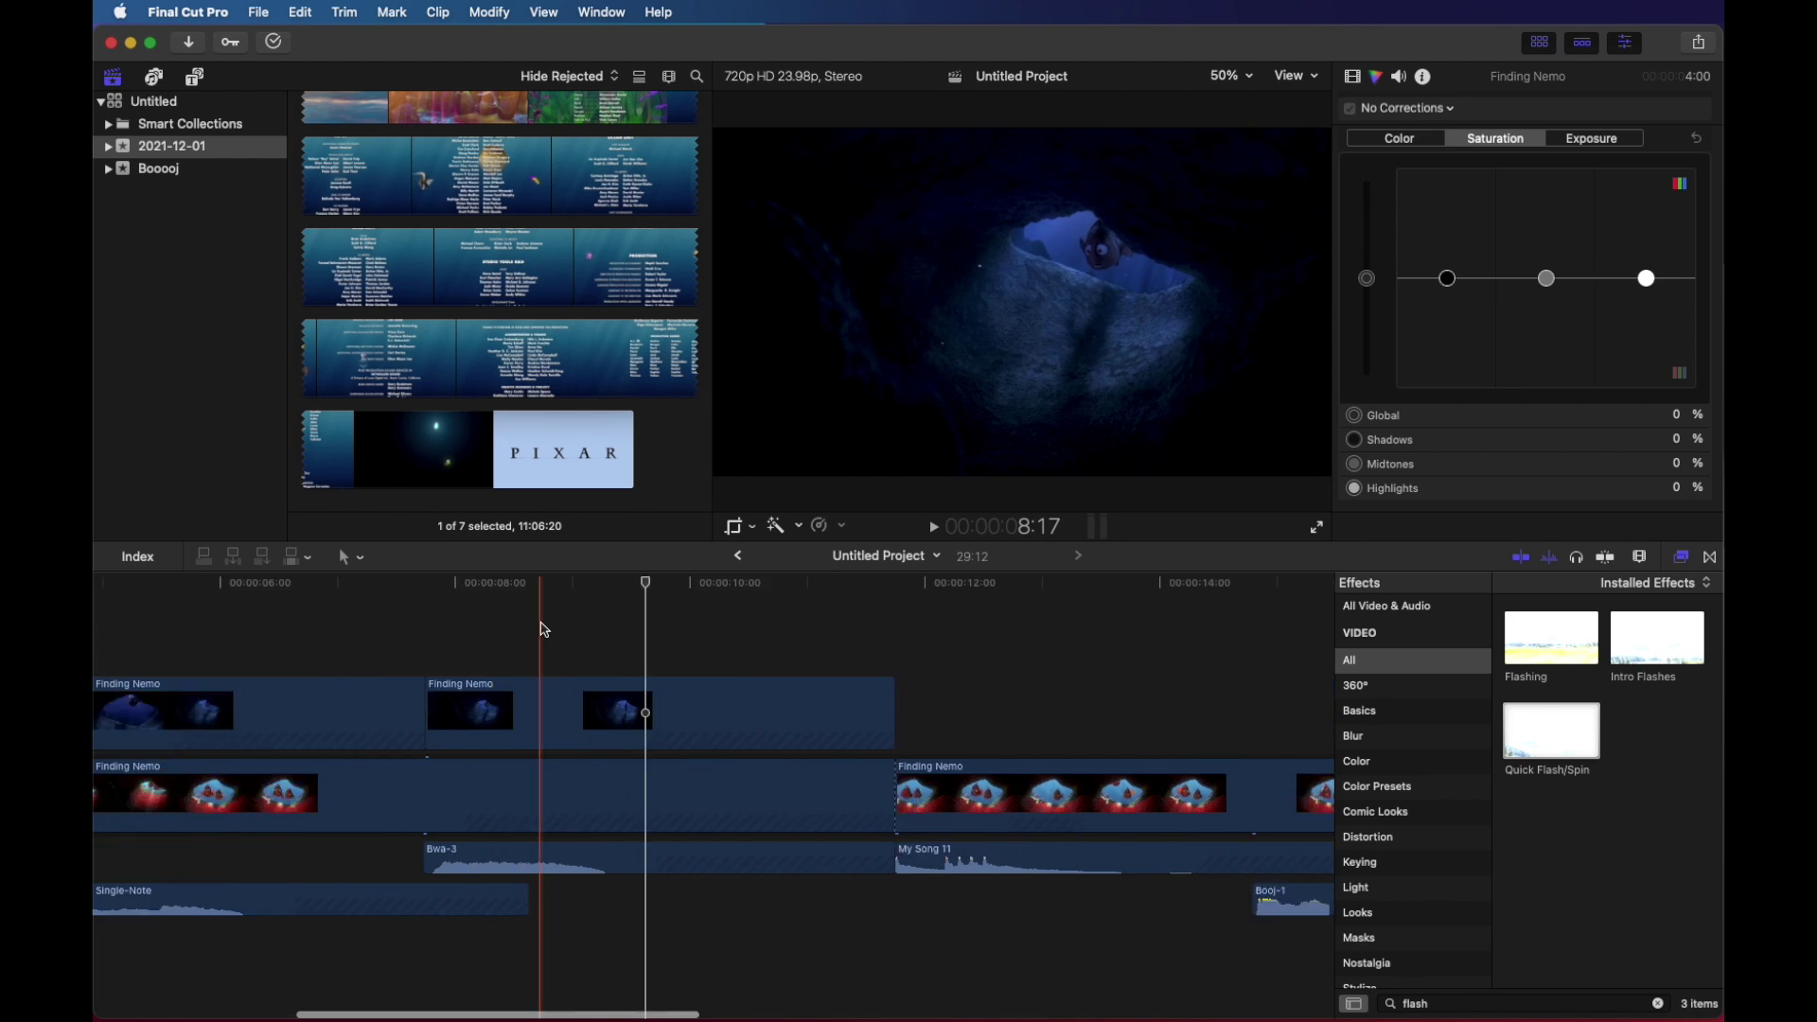
{"action": "scroll", "coordinate": [548, 628], "scroll_direction": "left", "scroll_amount": 3}
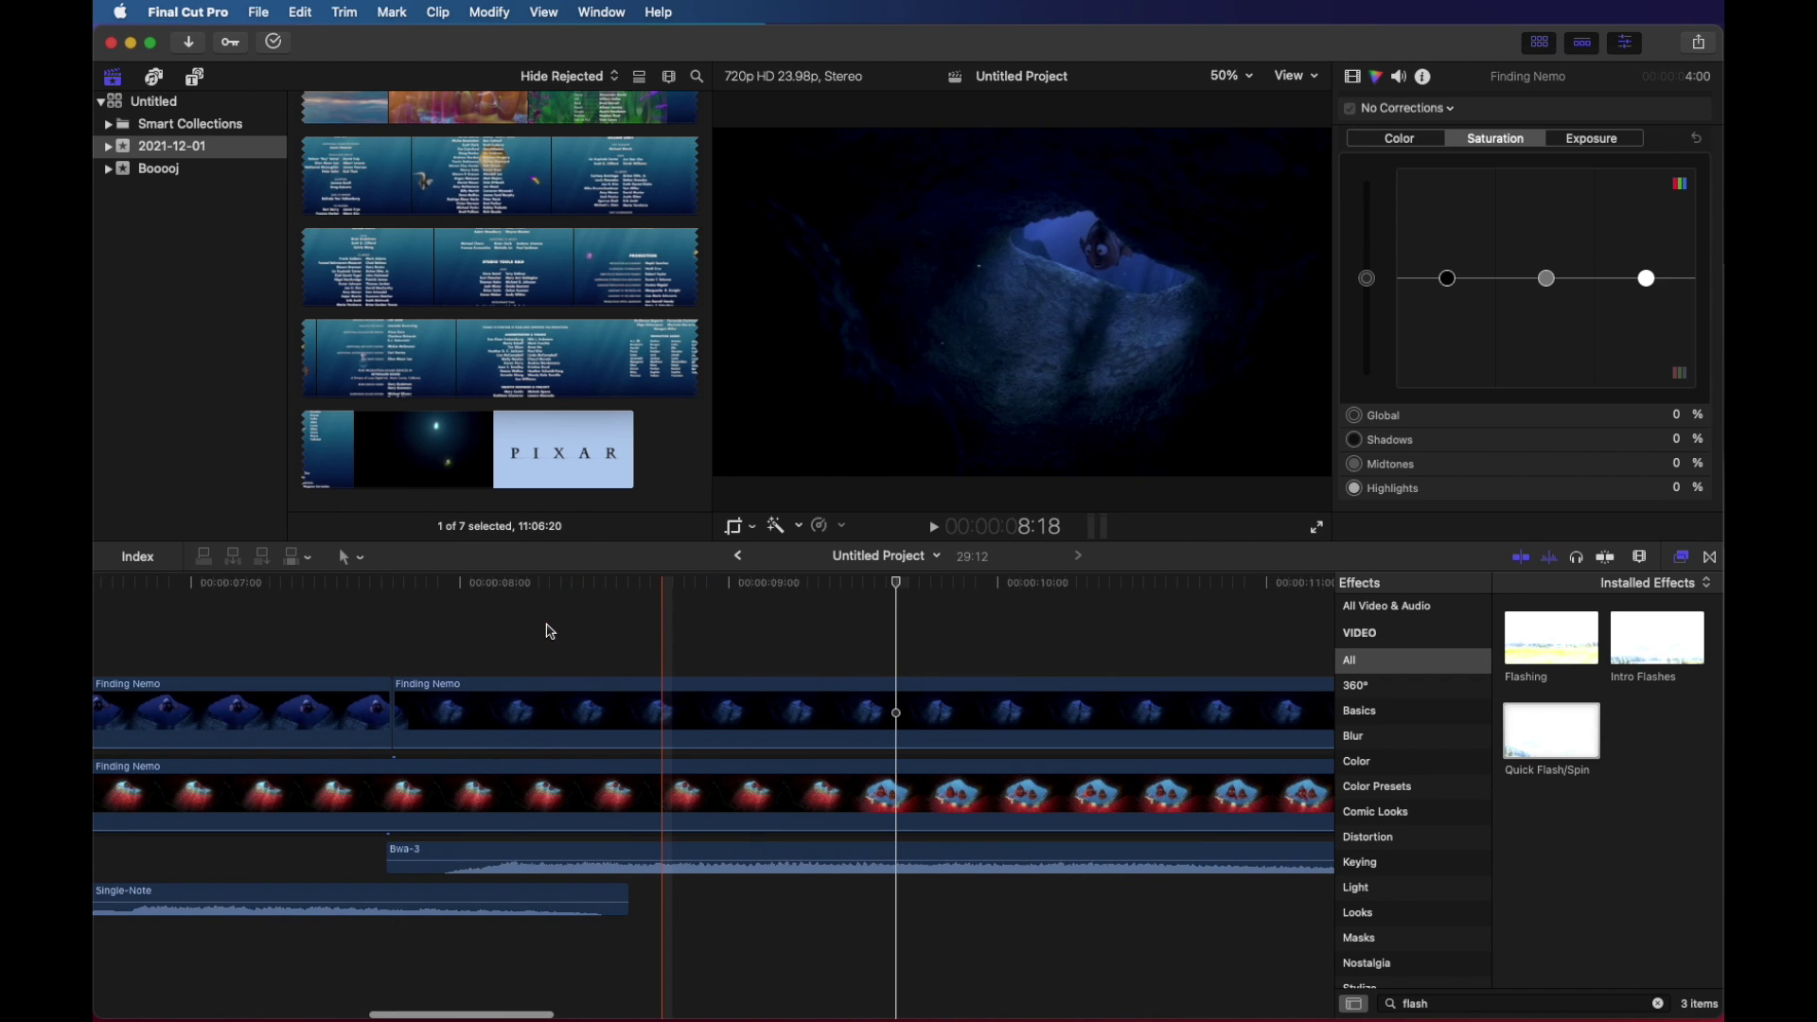
{"action": "left_click", "coordinate": [464, 594]}
{"action": "left_click", "coordinate": [479, 689]}
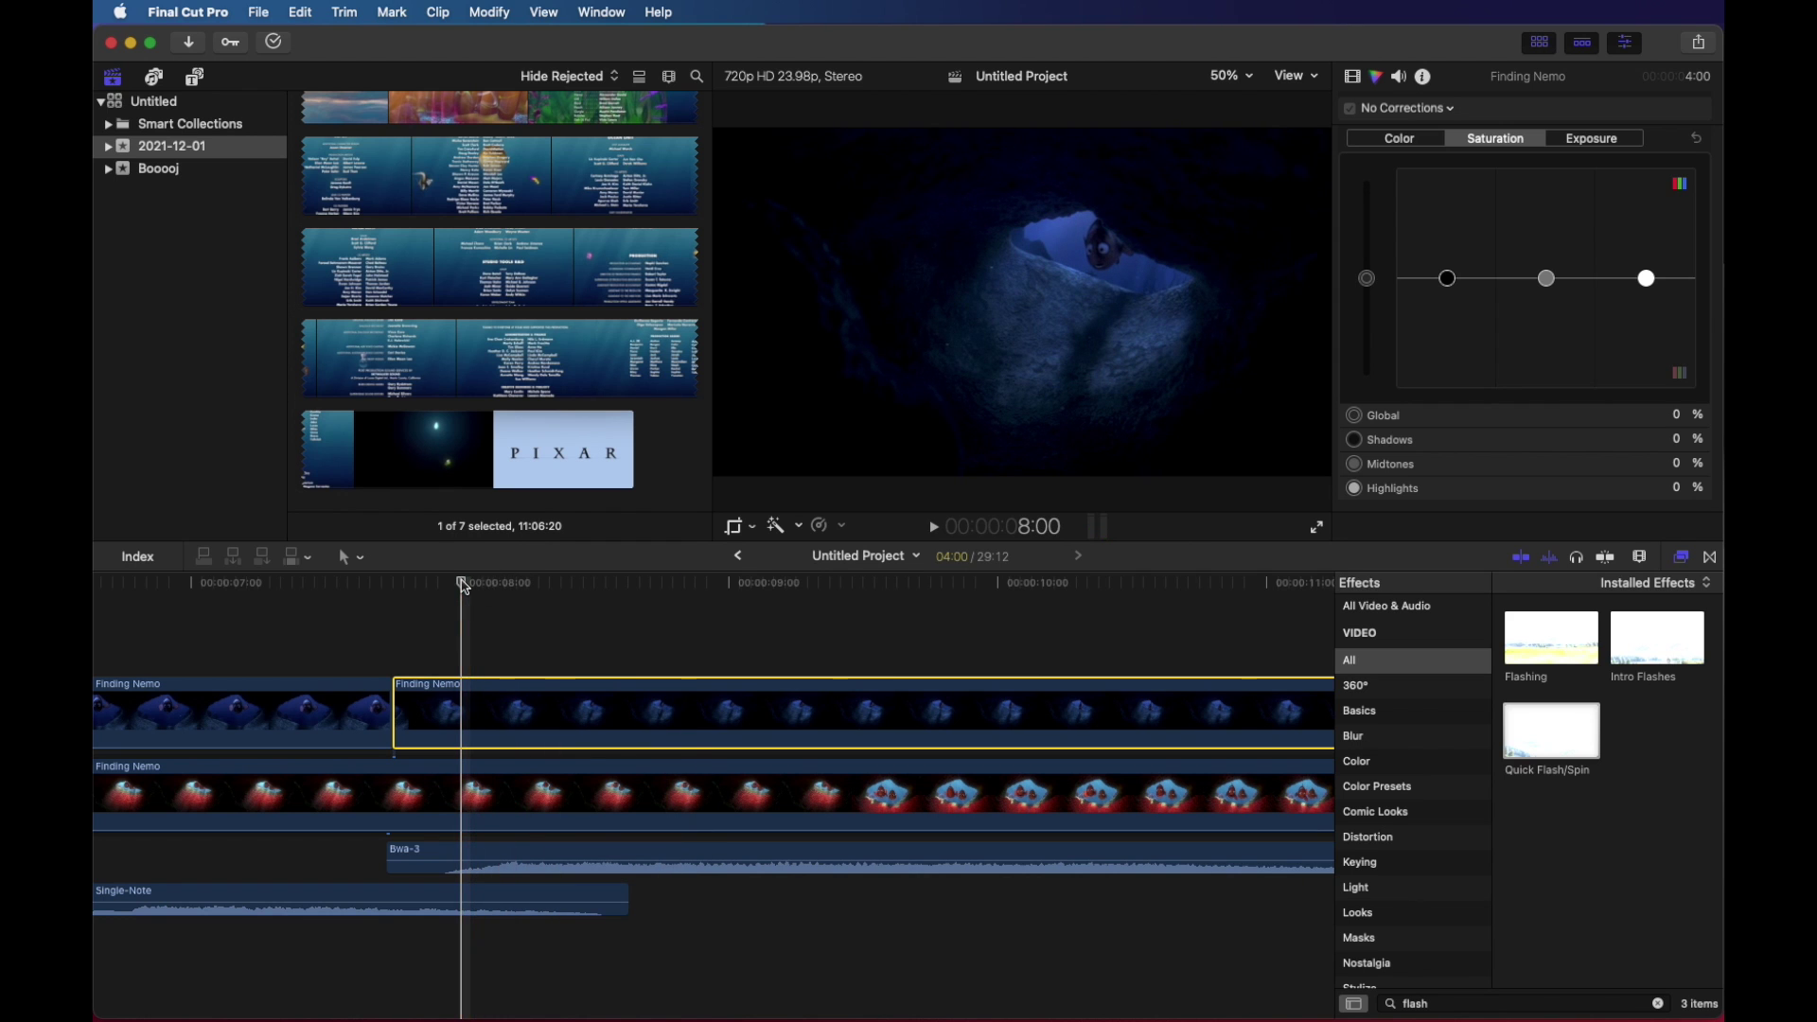
Step: Nudge the clip's Global saturation down slightly and add a Color Board keyframe at 8:00
{"action": "left_click", "coordinate": [1403, 240]}
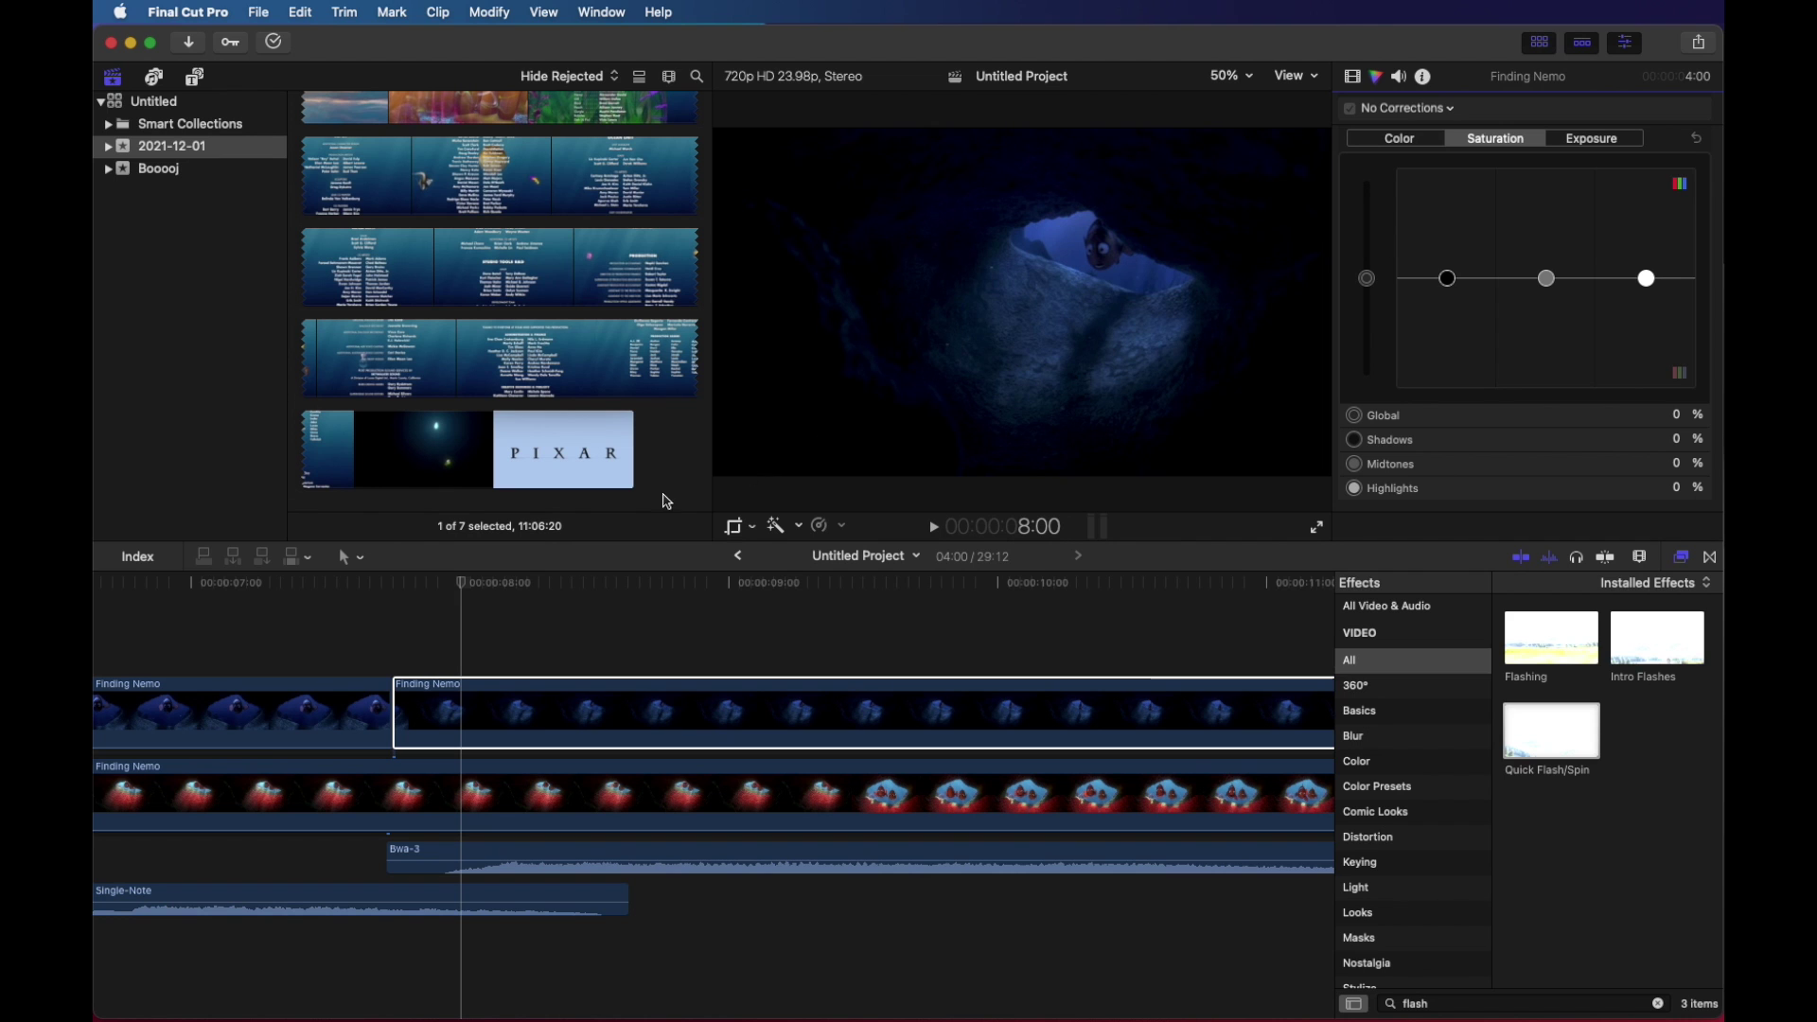
{"action": "left_click", "coordinate": [1372, 282]}
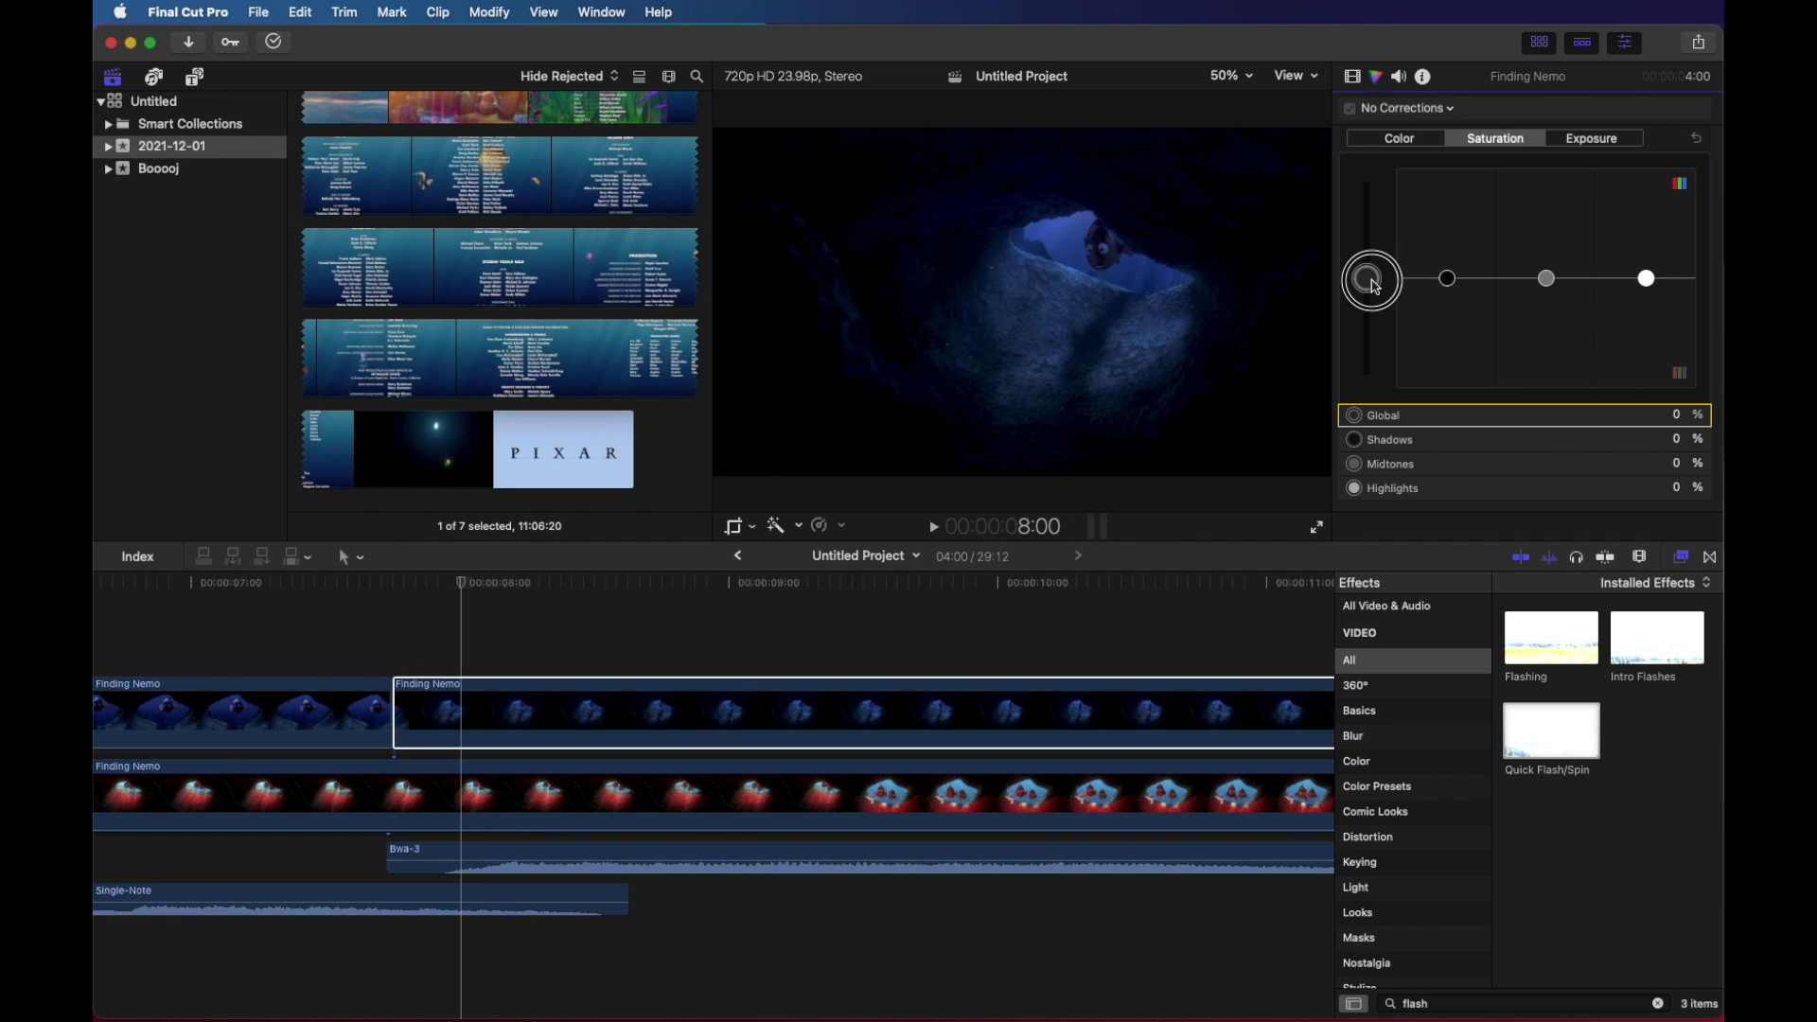
{"action": "left_click_drag", "start_coordinate": [1375, 287], "coordinate": [1372, 283]}
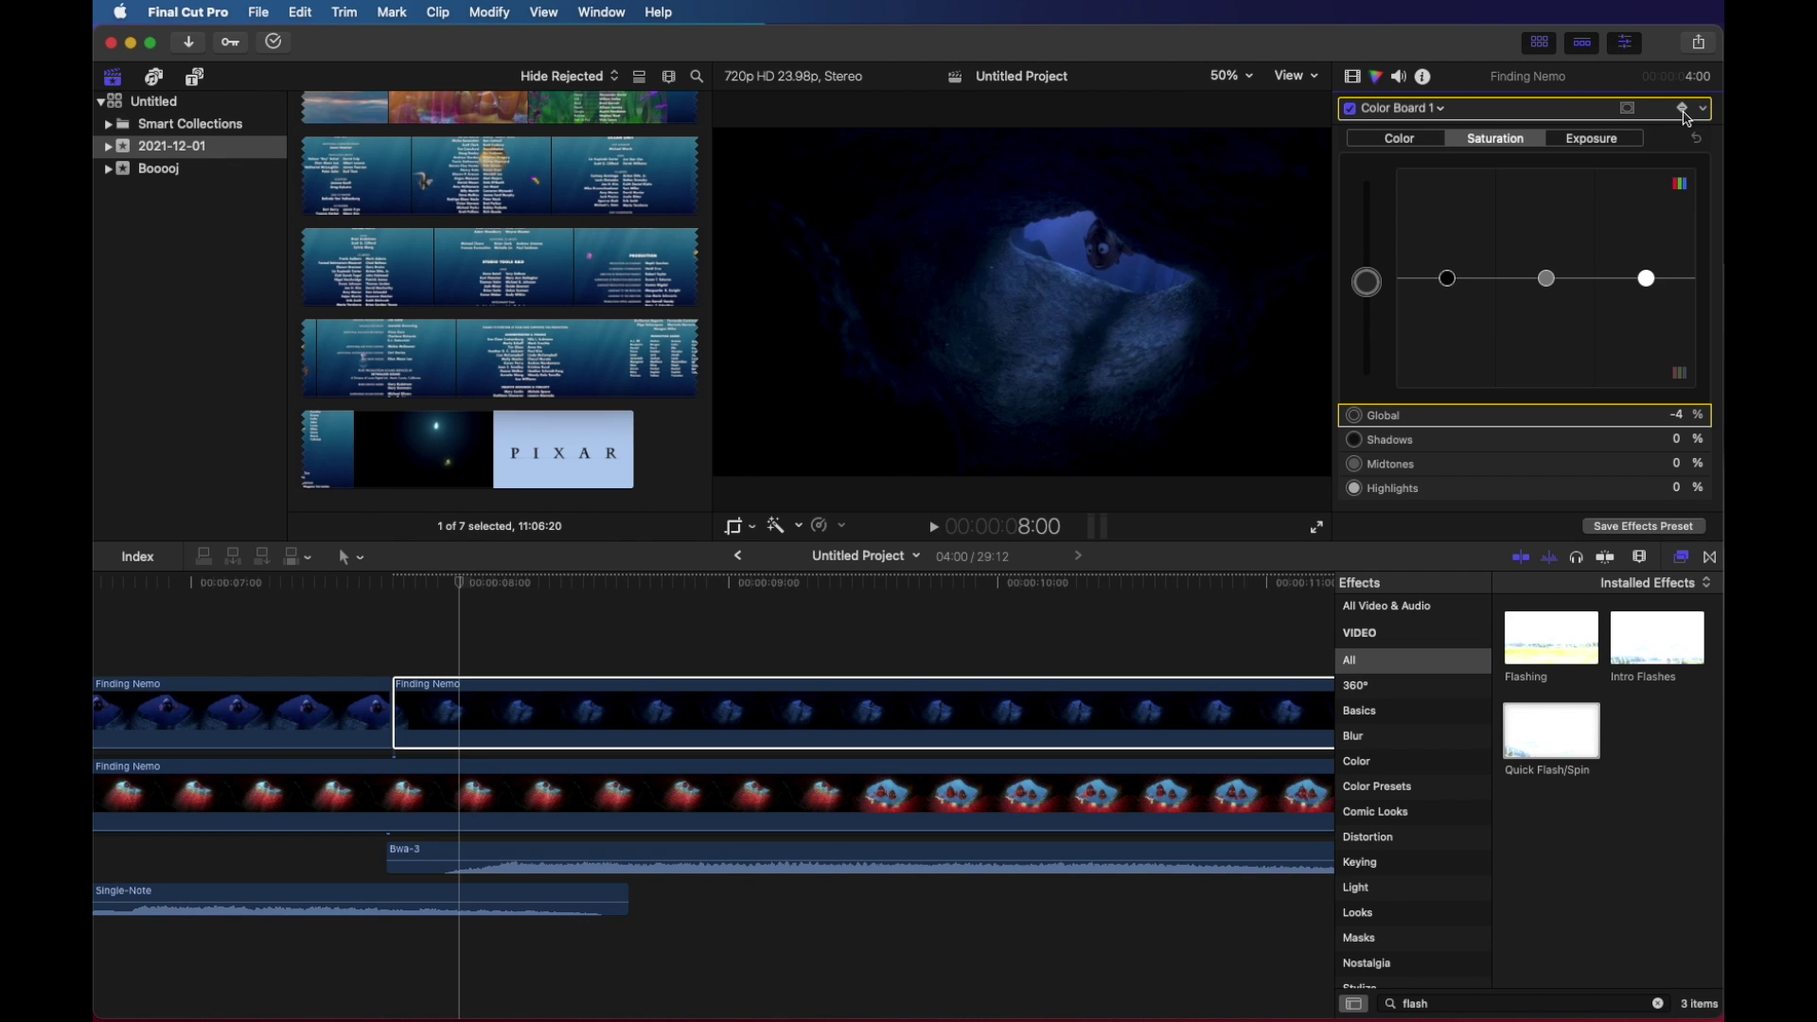
{"action": "left_click", "coordinate": [465, 585]}
Step: Move the playhead forward to 9:00 and add a second Color Board keyframe there
{"action": "left_click_drag", "start_coordinate": [465, 586], "coordinate": [593, 587]}
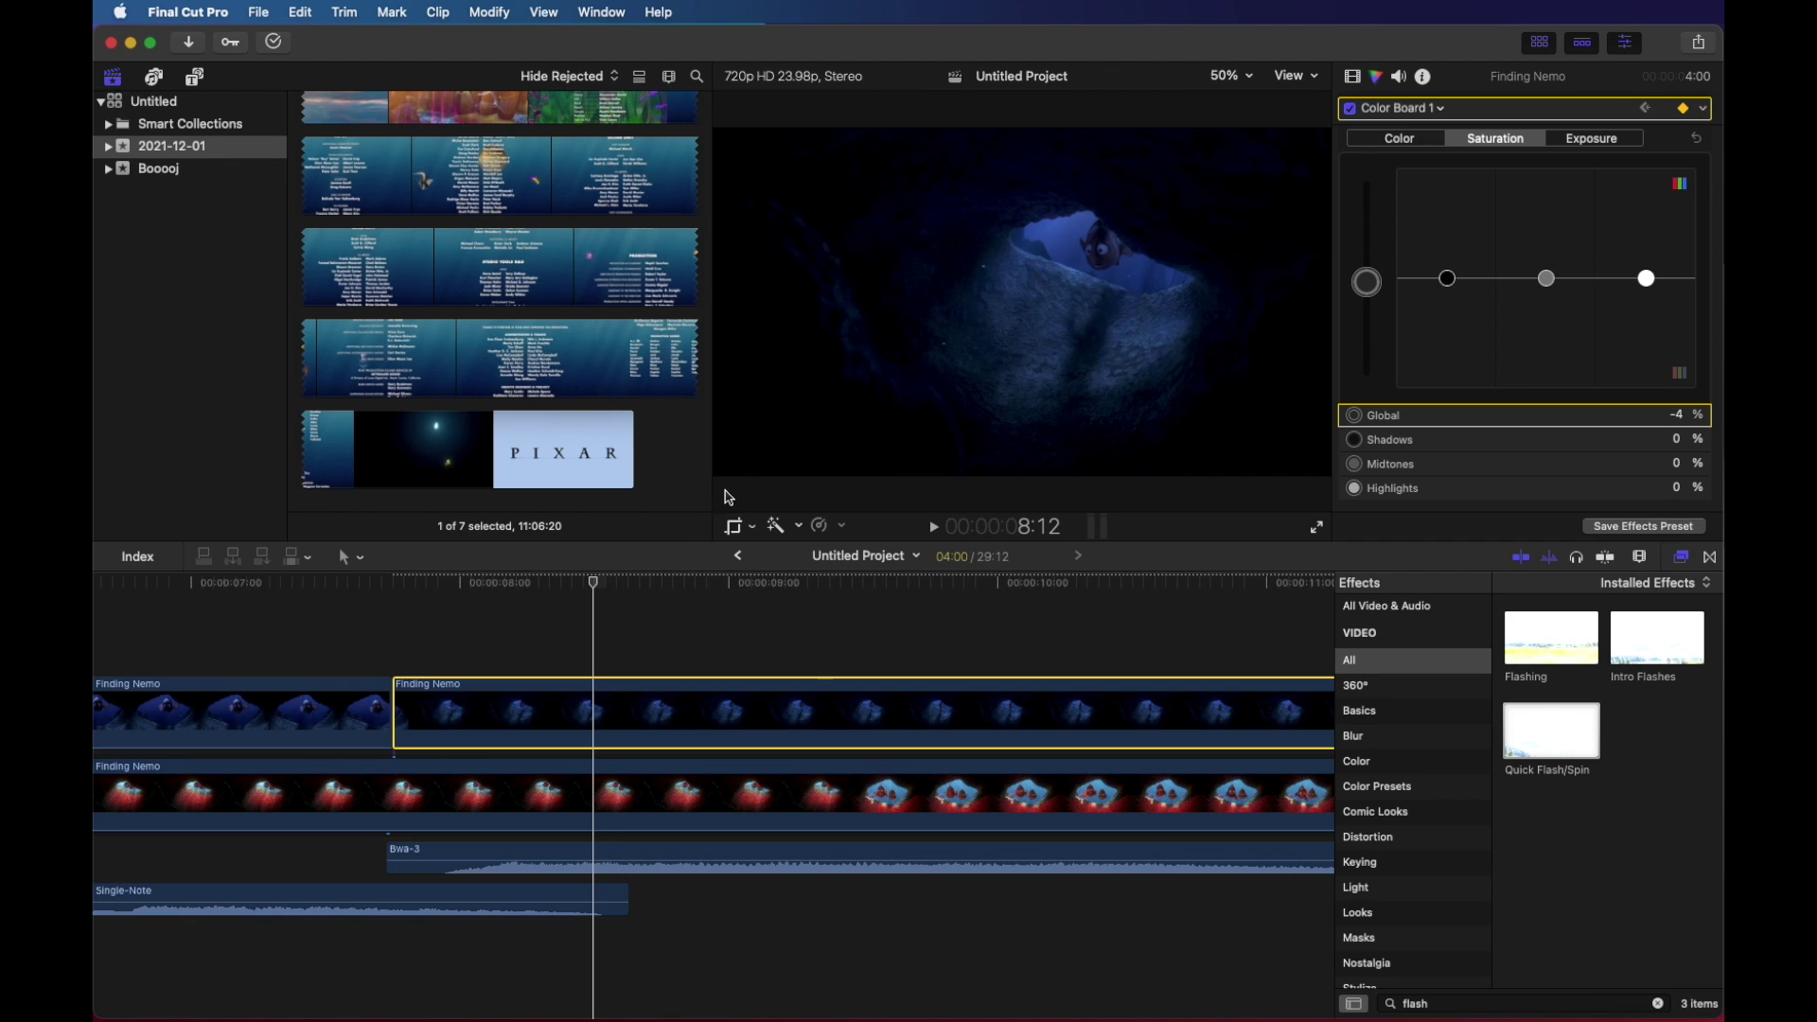
{"action": "left_click_drag", "start_coordinate": [592, 583], "coordinate": [622, 592]}
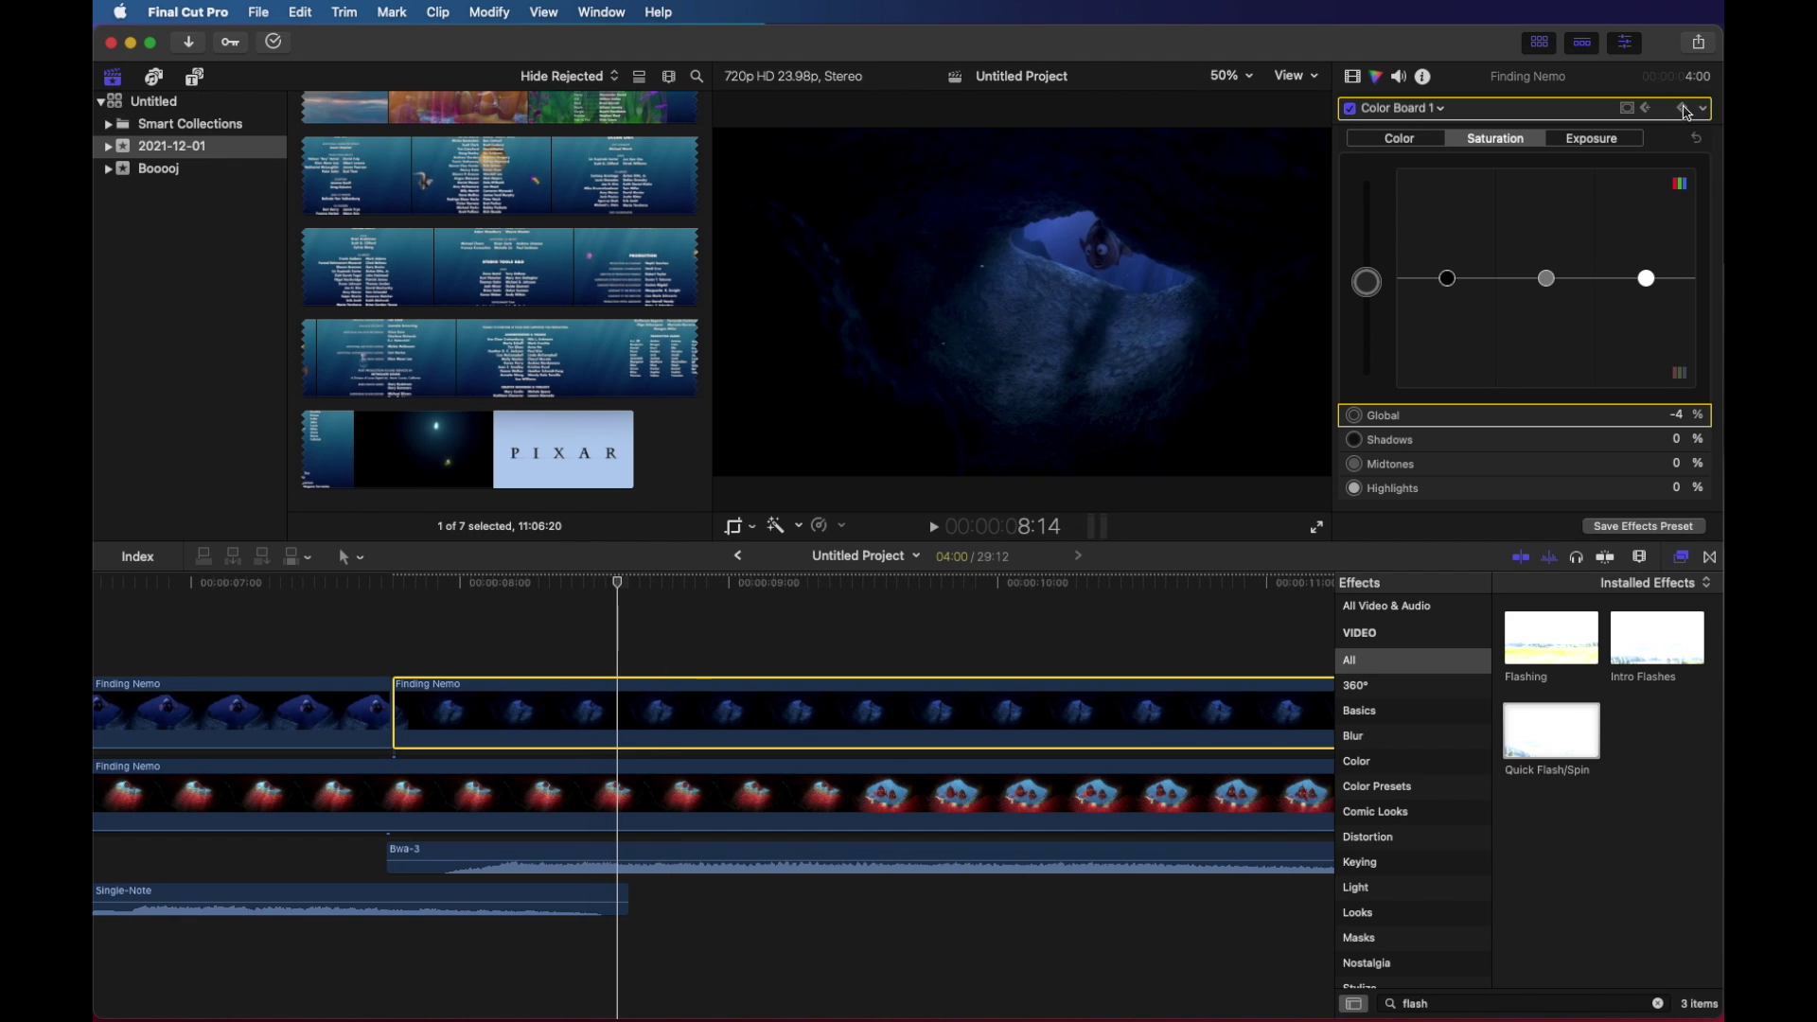
{"action": "left_click_drag", "start_coordinate": [618, 584], "coordinate": [657, 584]}
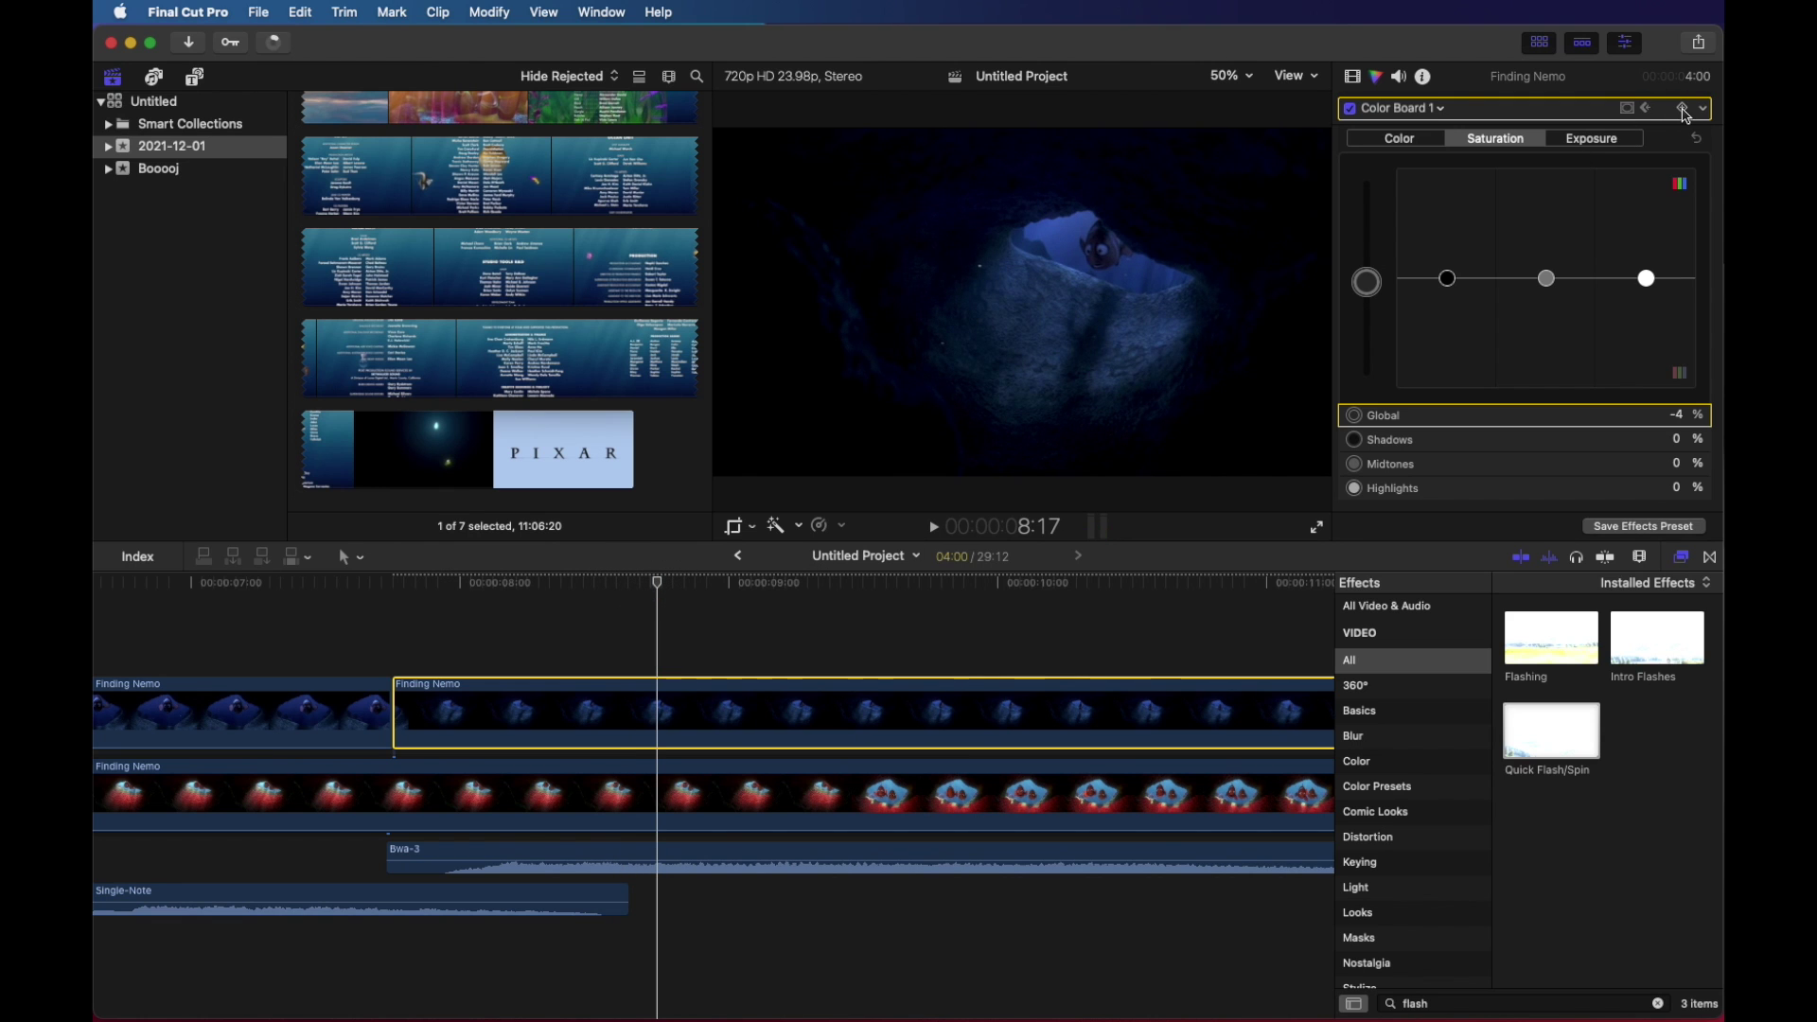
{"action": "left_click_drag", "start_coordinate": [652, 584], "coordinate": [678, 587]}
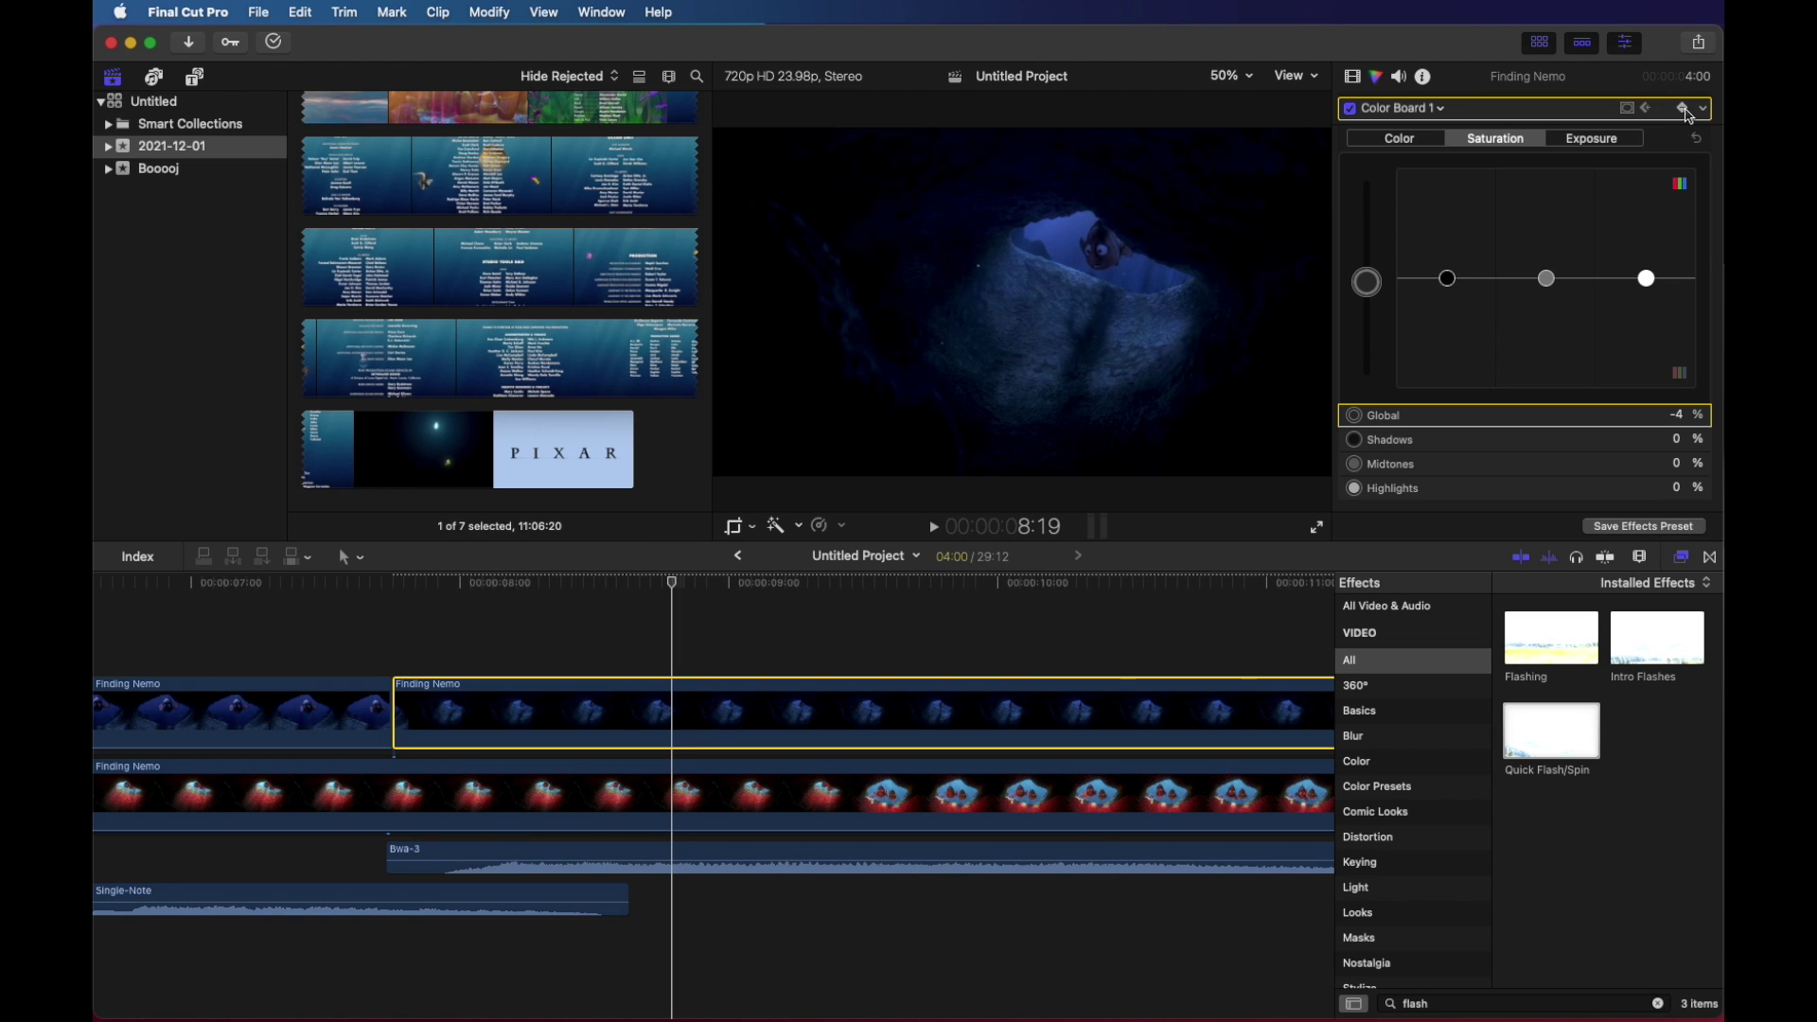
{"action": "left_click_drag", "start_coordinate": [678, 586], "coordinate": [702, 585]}
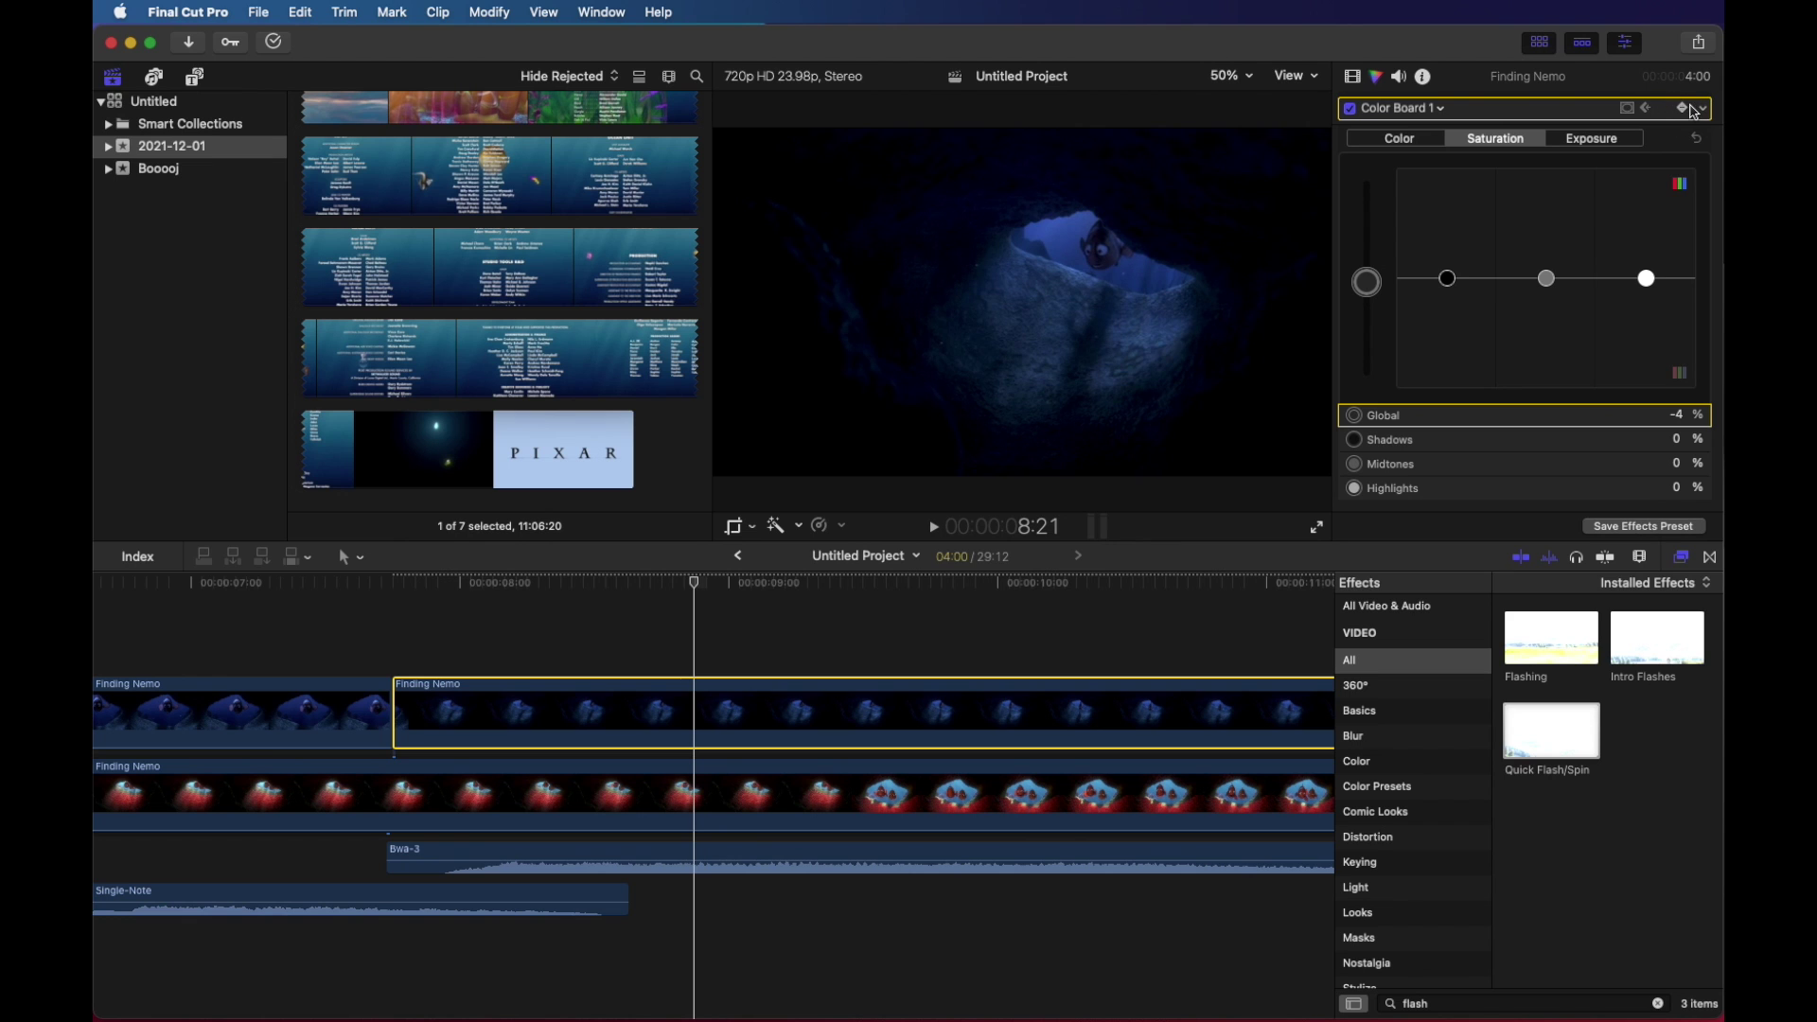
{"action": "left_click", "coordinate": [698, 587]}
{"action": "left_click_drag", "start_coordinate": [701, 590], "coordinate": [733, 589]}
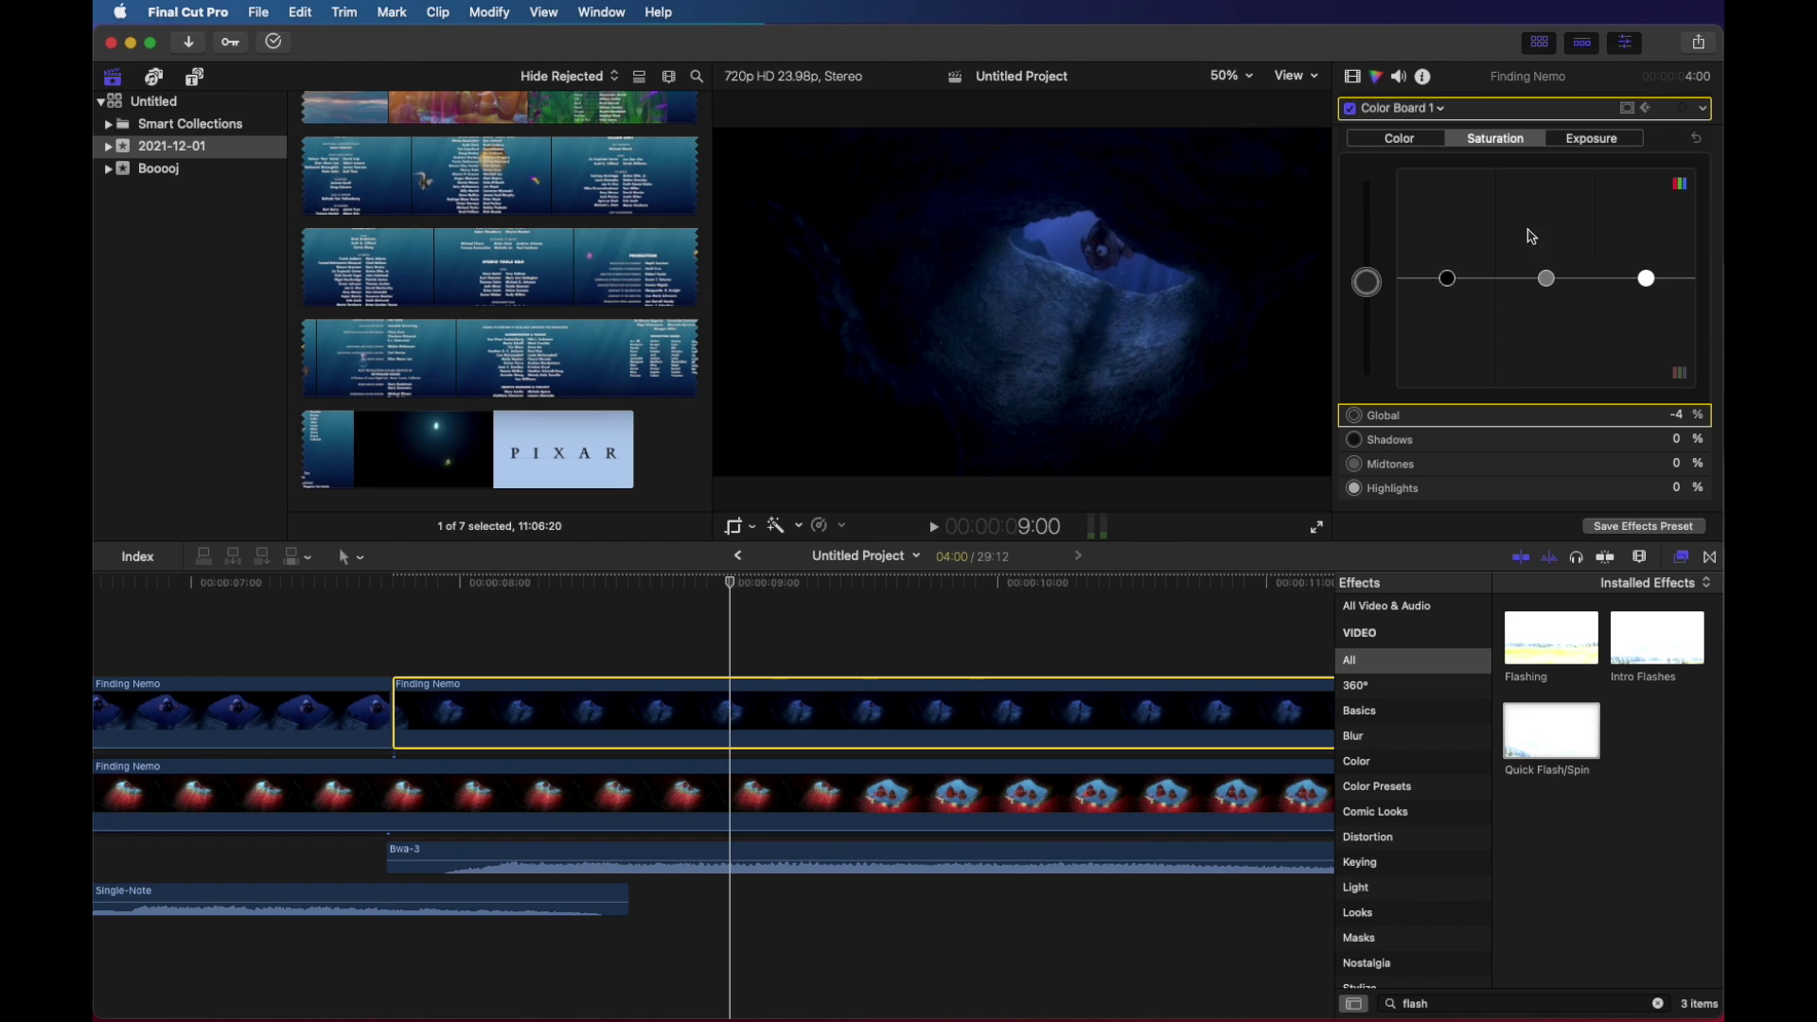
{"action": "left_click", "coordinate": [1683, 108]}
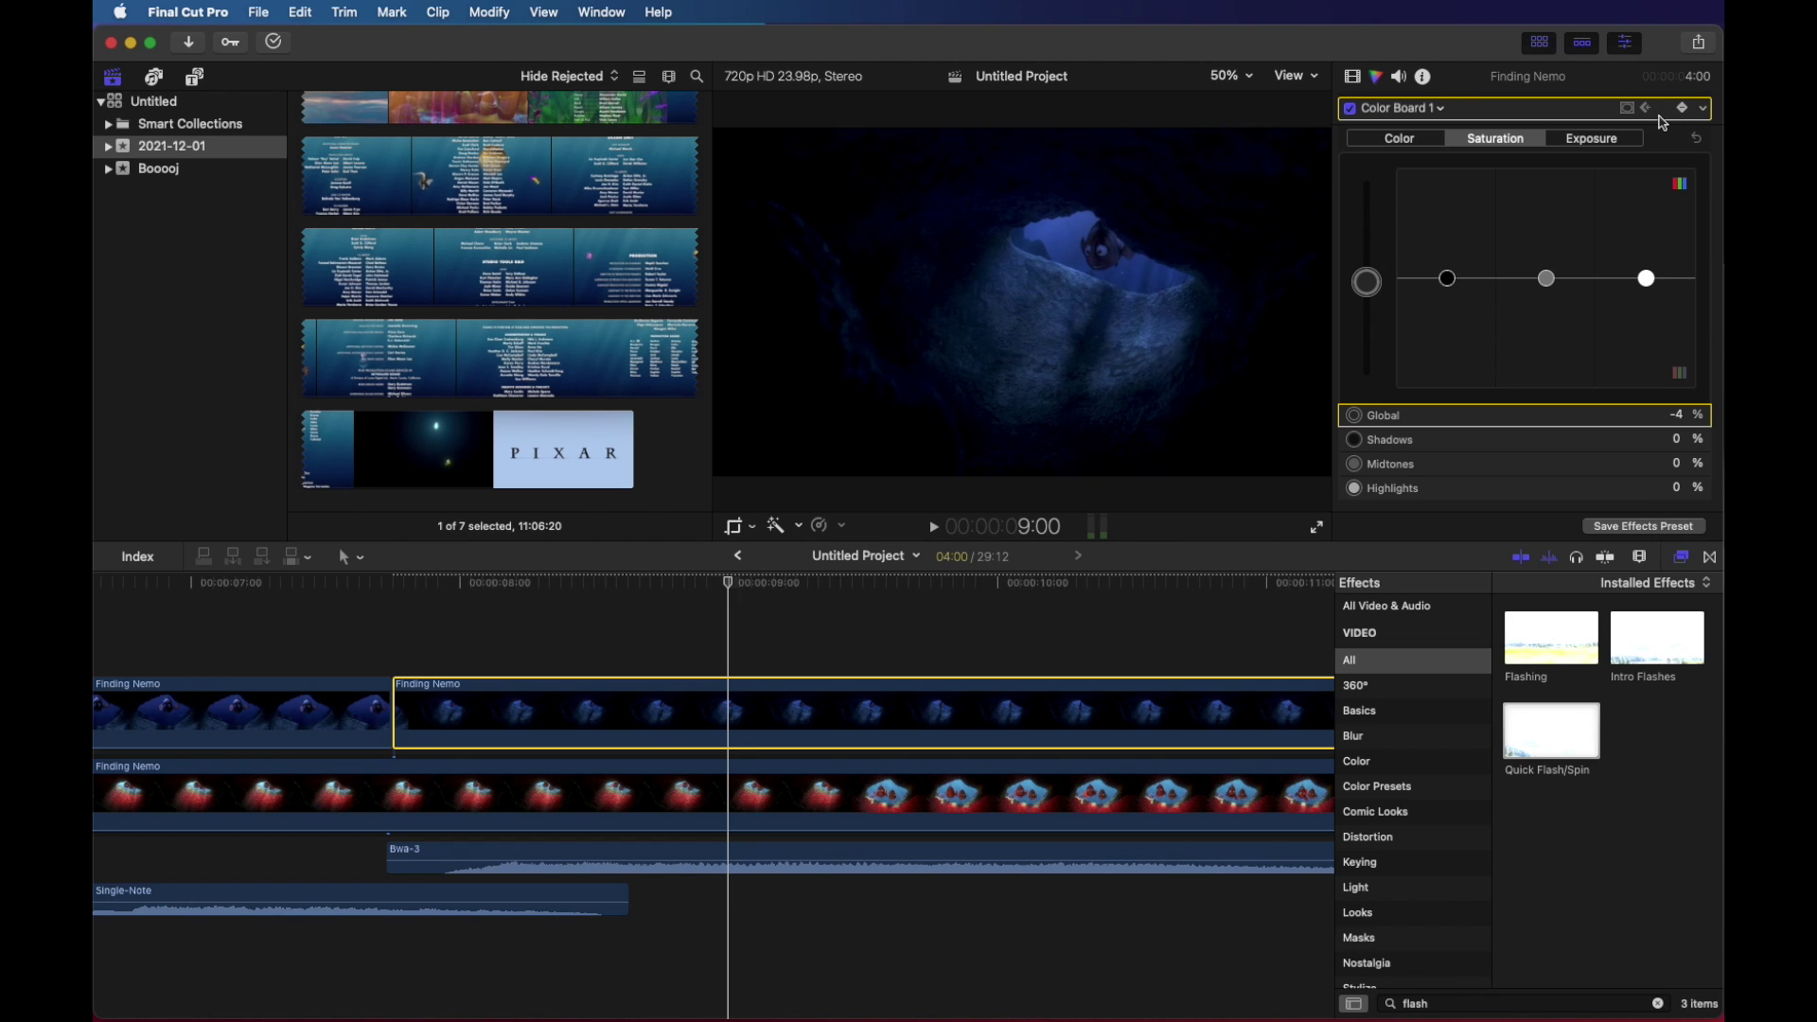
Step: Jump back to the 8:00 keyframe and switch Color Board 1 to its Exposure settings
{"action": "key", "text": "Left"}
{"action": "key", "text": "Left"}
{"action": "key", "text": "Left"}
{"action": "key", "text": "Left"}
{"action": "key", "text": "Left"}
{"action": "key", "text": "Left"}
{"action": "key", "text": "Left"}
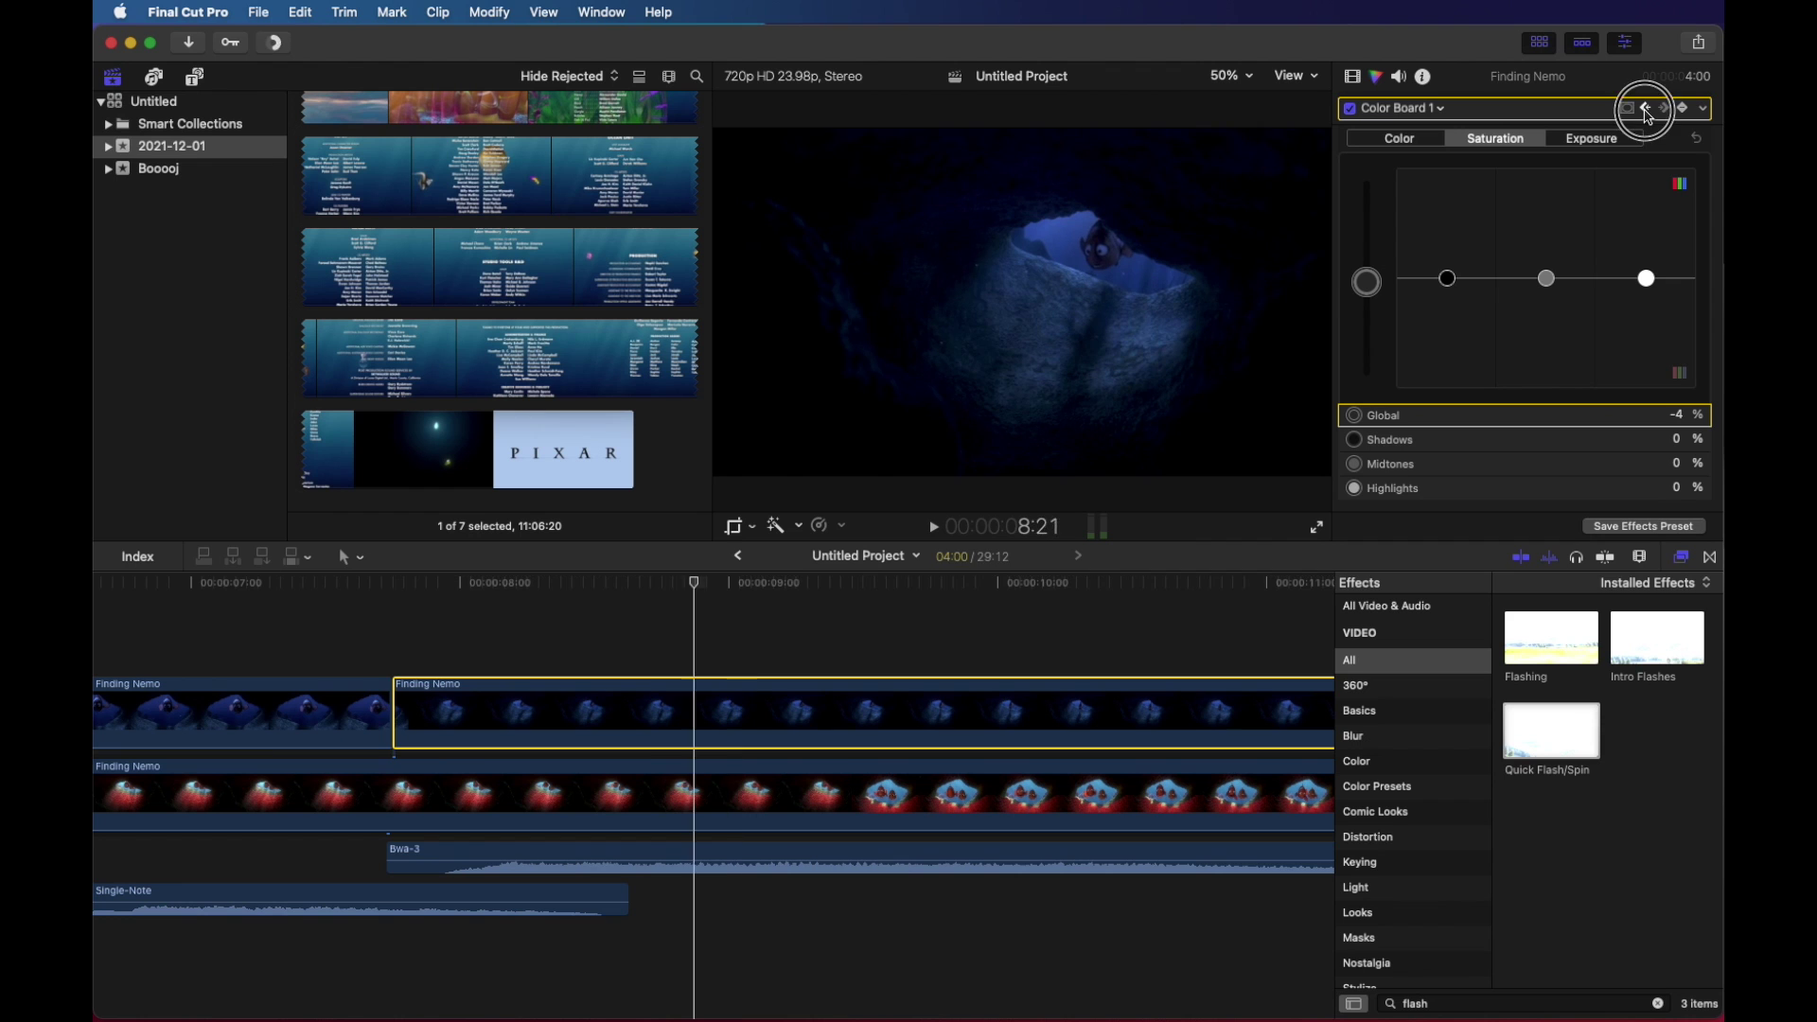
{"action": "key", "text": "Left"}
{"action": "key", "text": "Left"}
{"action": "key", "text": "Left"}
{"action": "key", "text": "Left"}
{"action": "key", "text": "Left"}
{"action": "key", "text": "Left"}
{"action": "key", "text": "Left"}
{"action": "key", "text": "Left"}
{"action": "key", "text": "Left"}
{"action": "key", "text": "Left"}
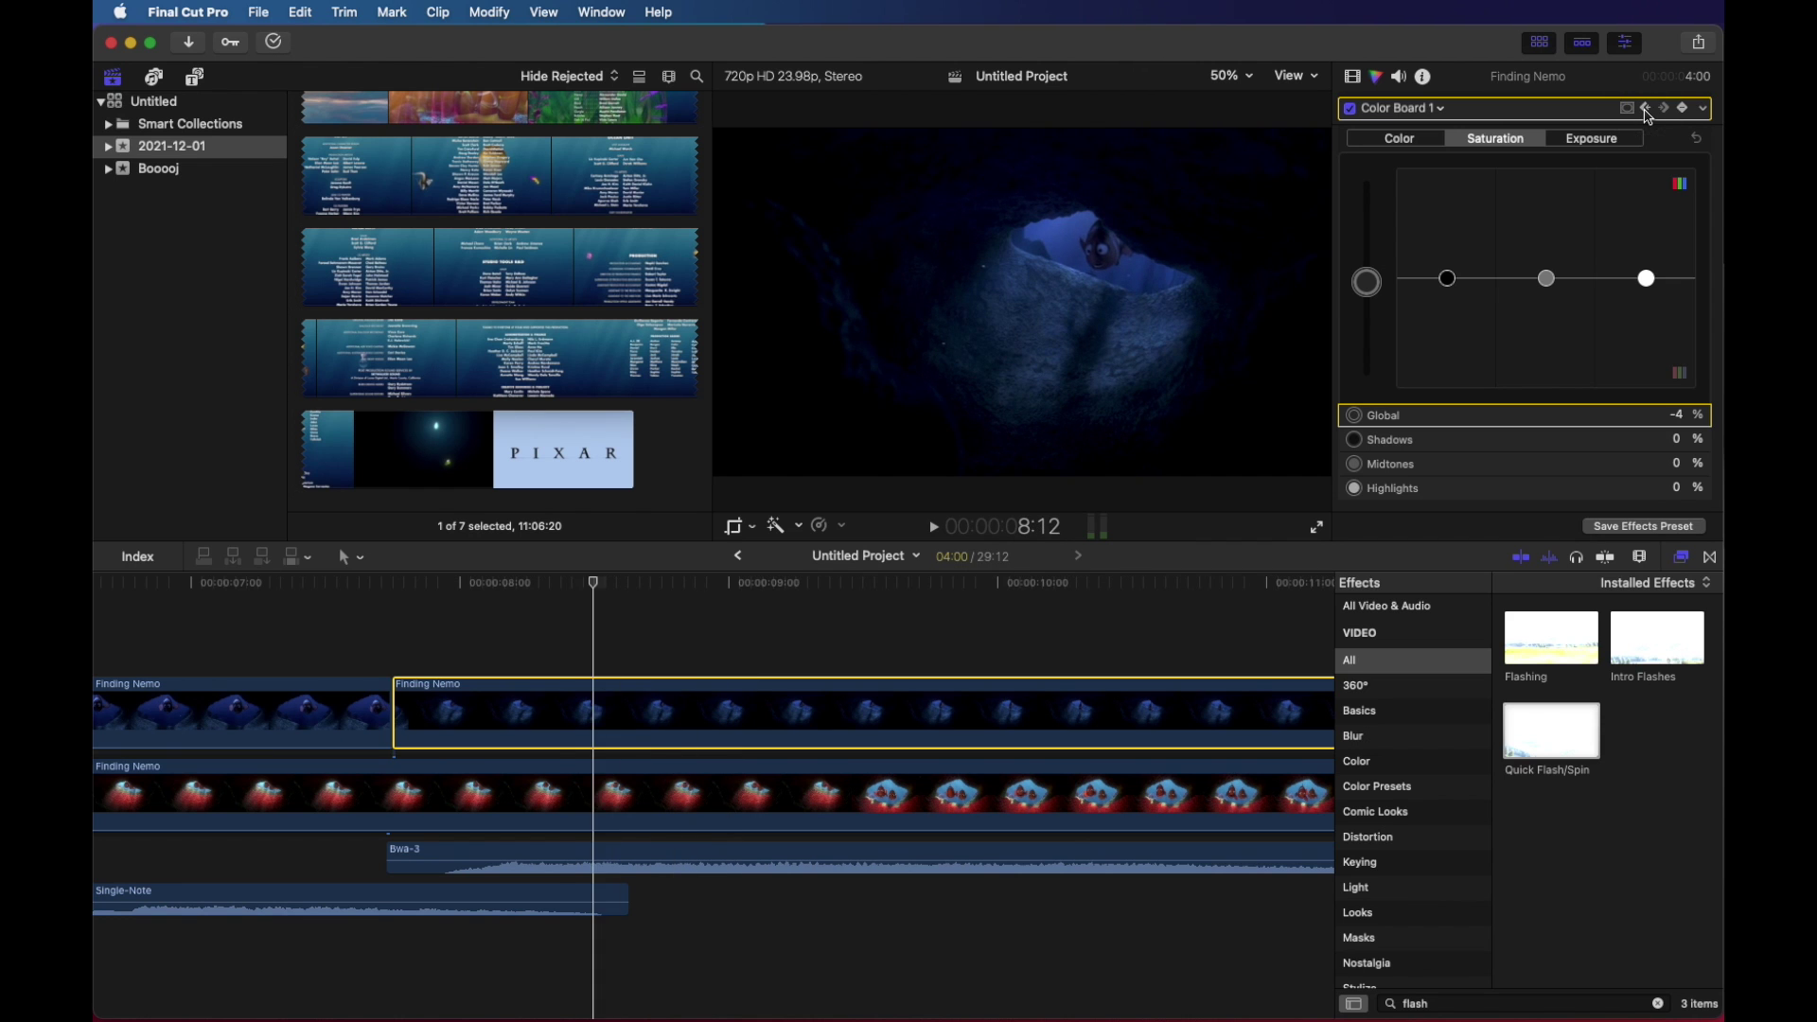
{"action": "left_click", "coordinate": [1647, 110]}
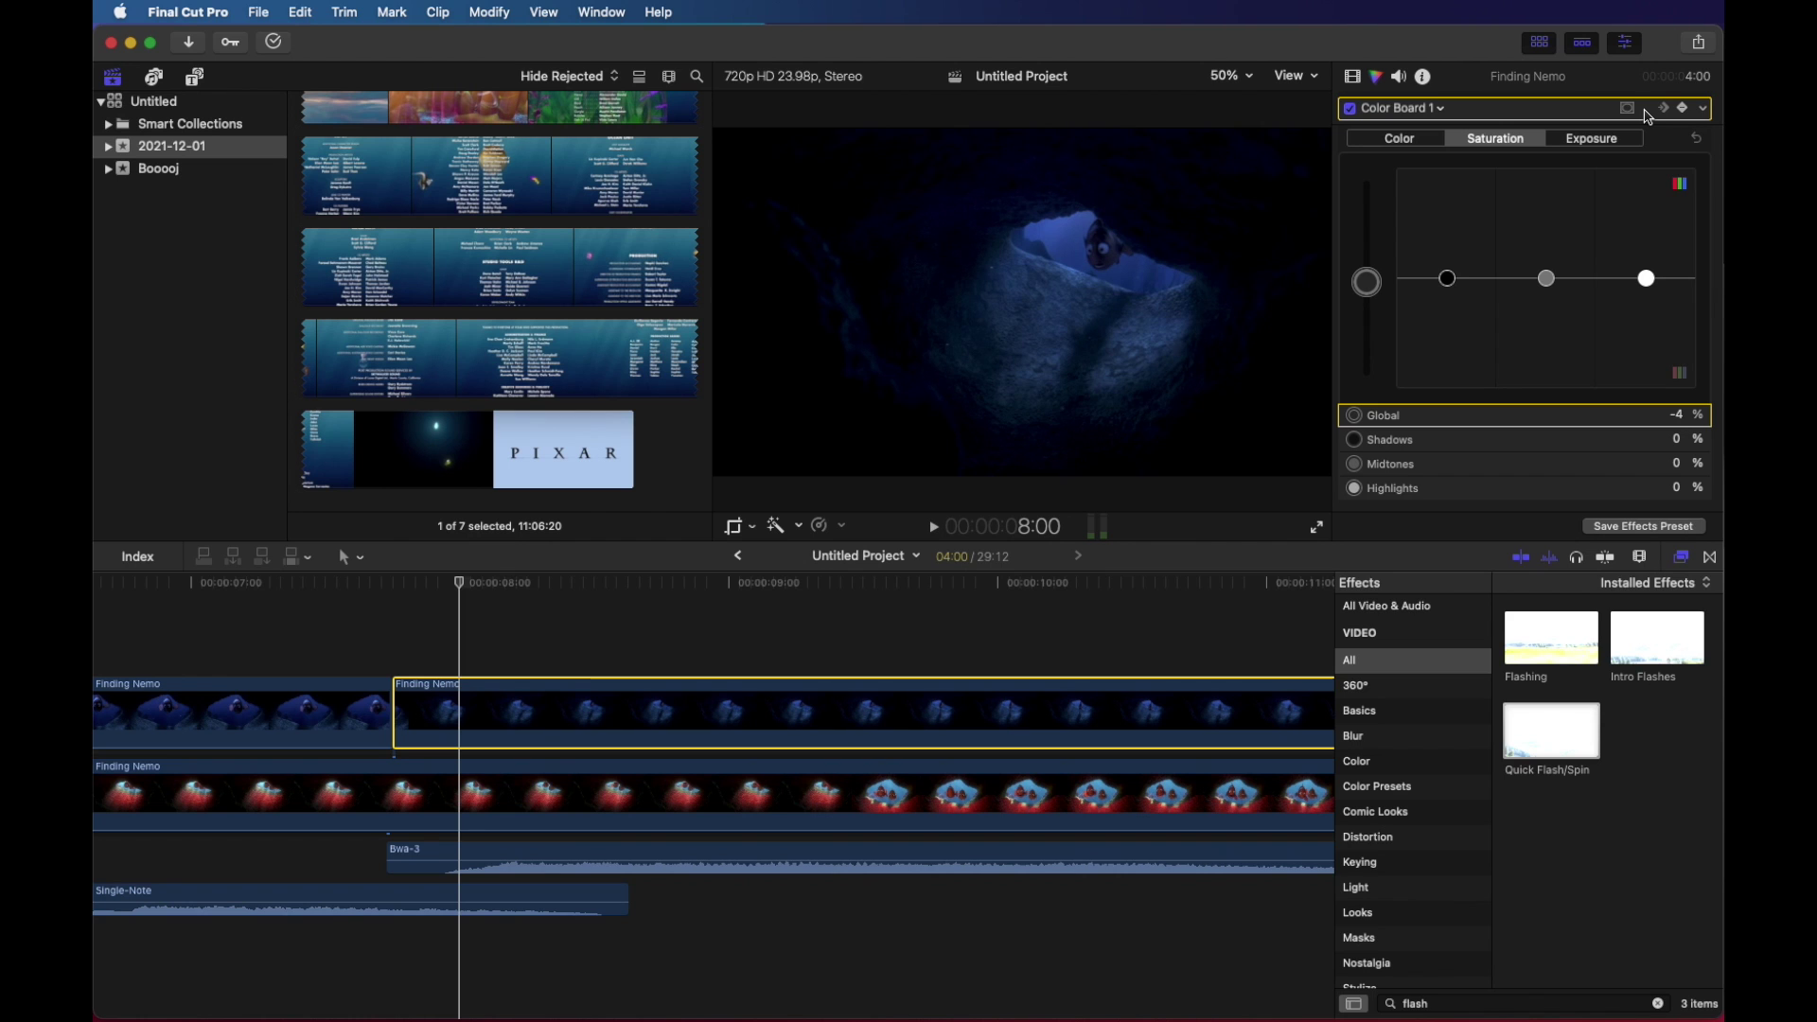
{"action": "left_click", "coordinate": [1590, 138]}
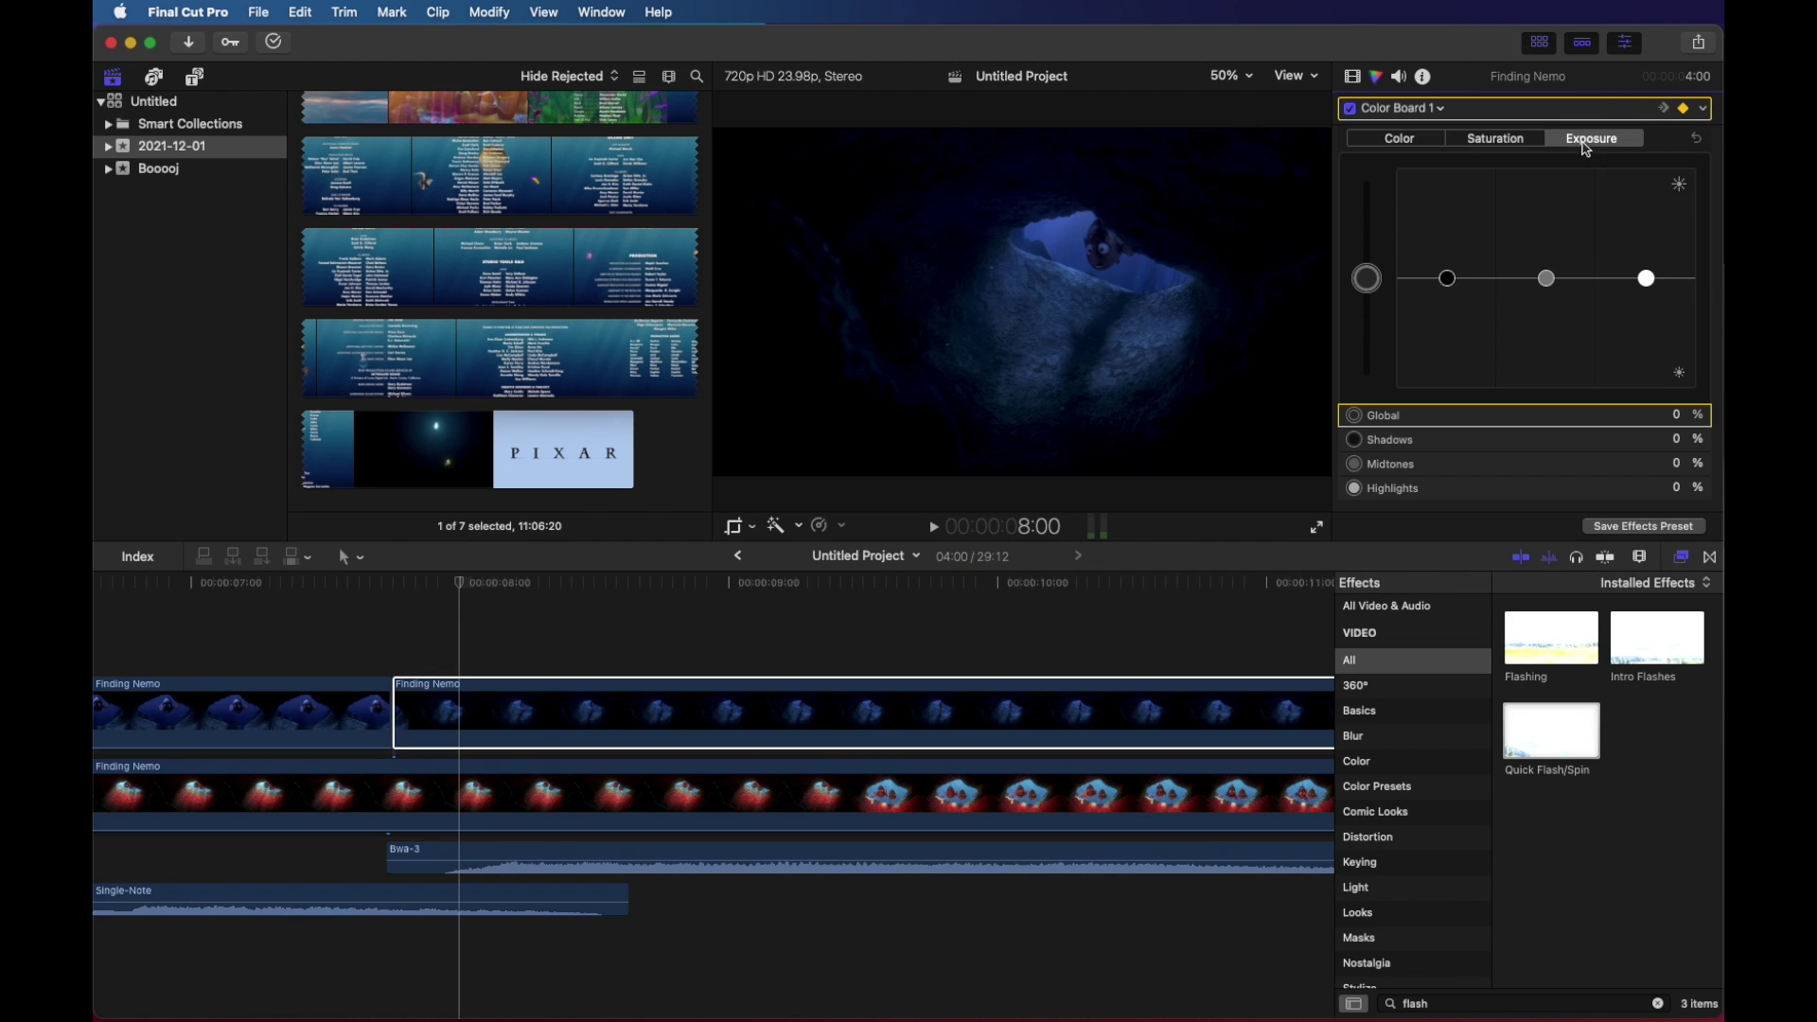
Step: Keyframe Global exposure bright at 8:03, dark at 8:06, bright again, then -26%
{"action": "key", "text": "Right"}
{"action": "key", "text": "Right"}
{"action": "key", "text": "Right"}
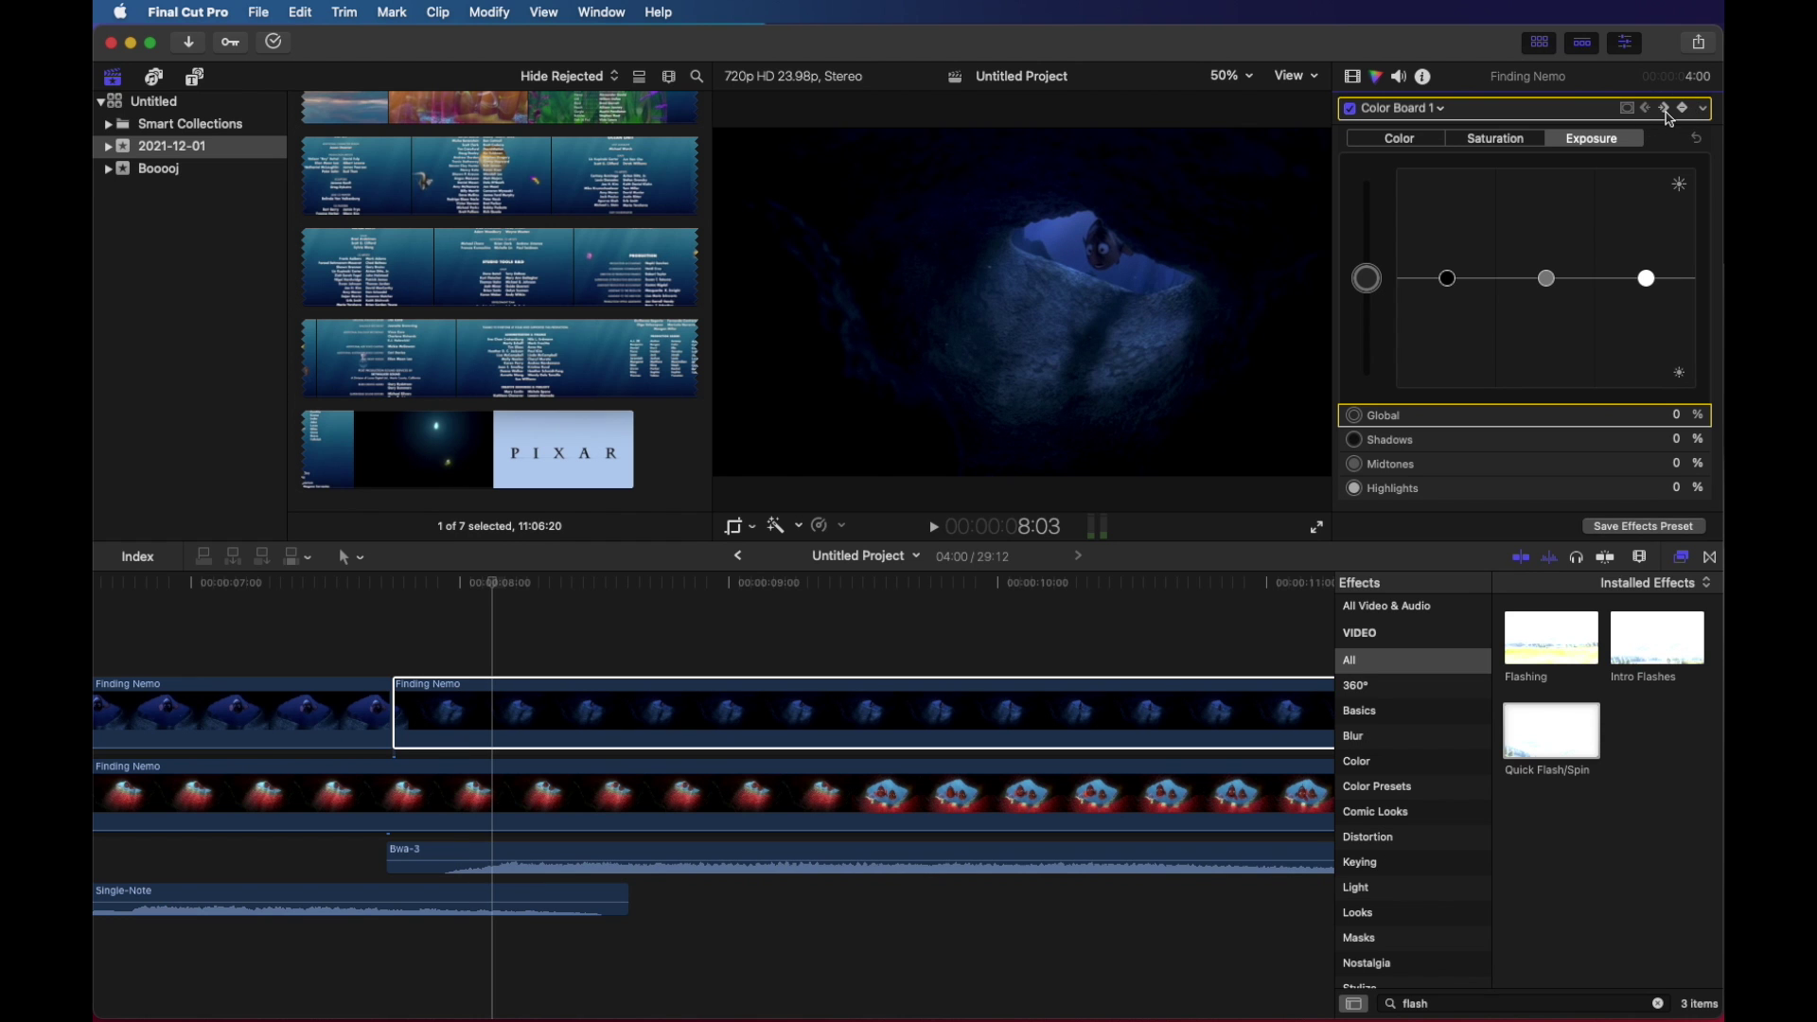
{"action": "left_click", "coordinate": [1682, 108]}
{"action": "left_click_drag", "start_coordinate": [1373, 284], "coordinate": [1387, 223]}
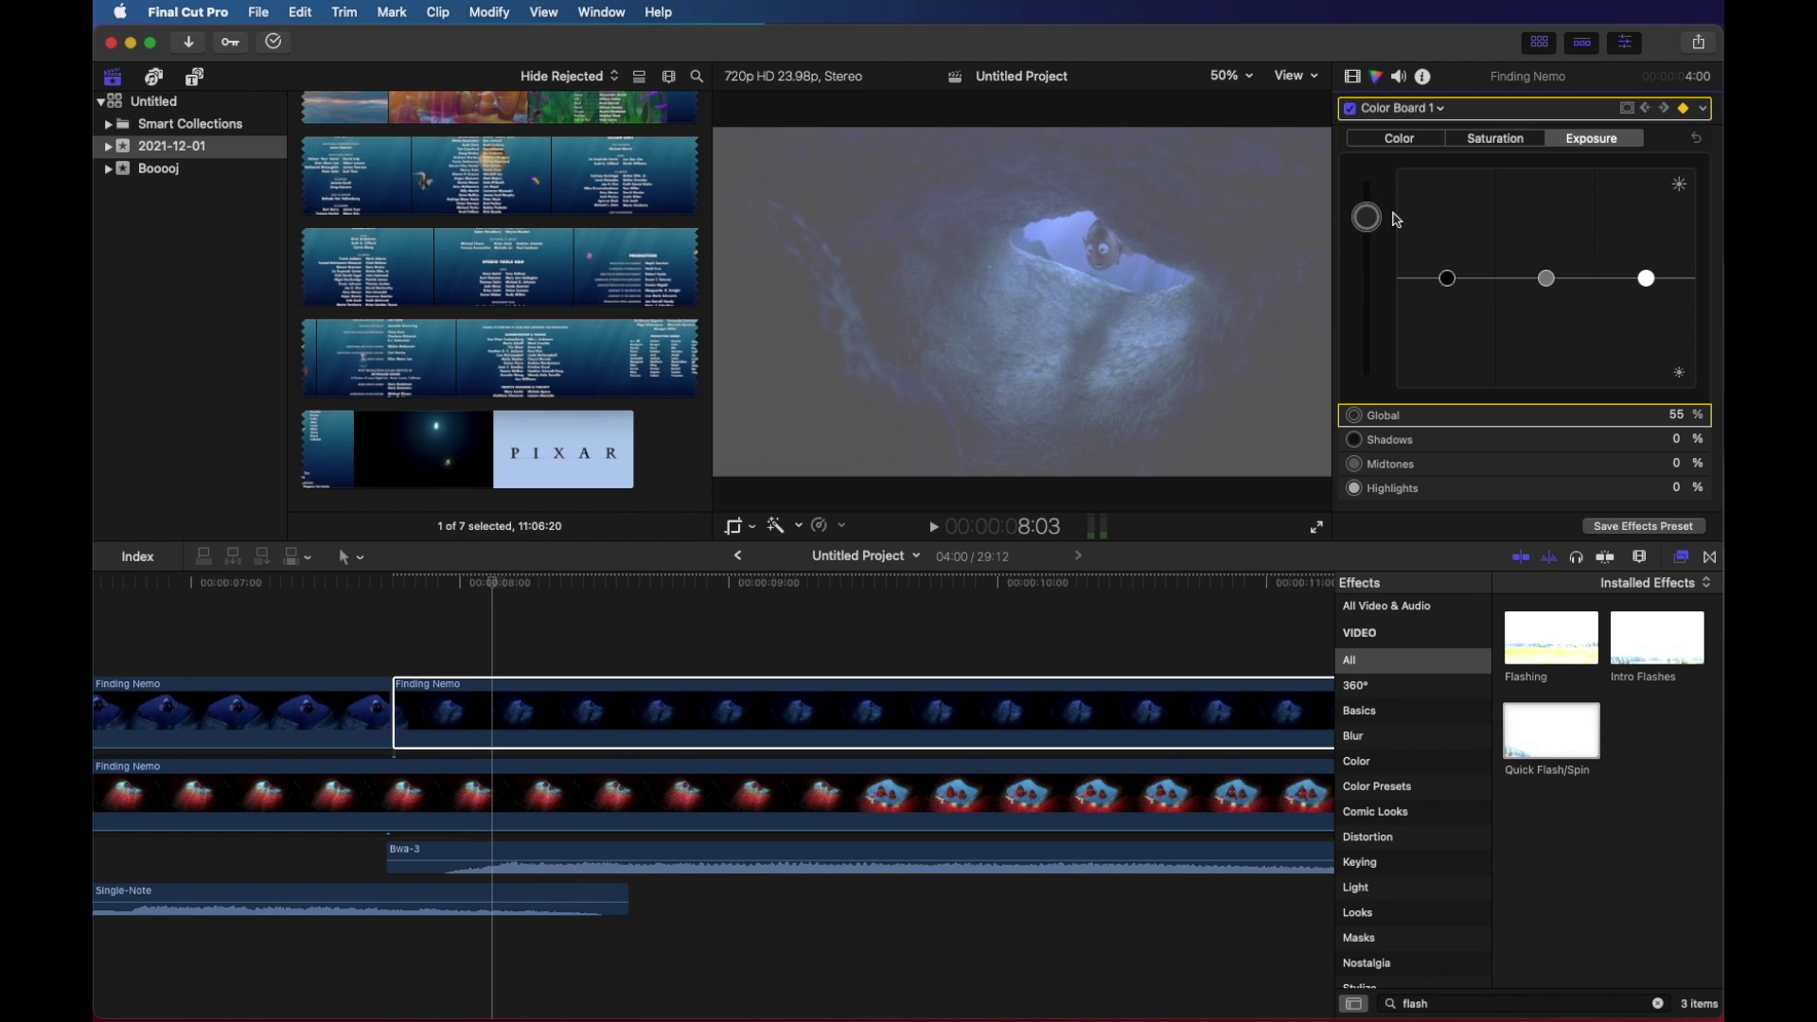
{"action": "key", "text": "Right"}
{"action": "key", "text": "Right"}
{"action": "key", "text": "Right"}
{"action": "left_click_drag", "start_coordinate": [1367, 217], "coordinate": [1372, 326]}
{"action": "left_click", "coordinate": [1663, 108]}
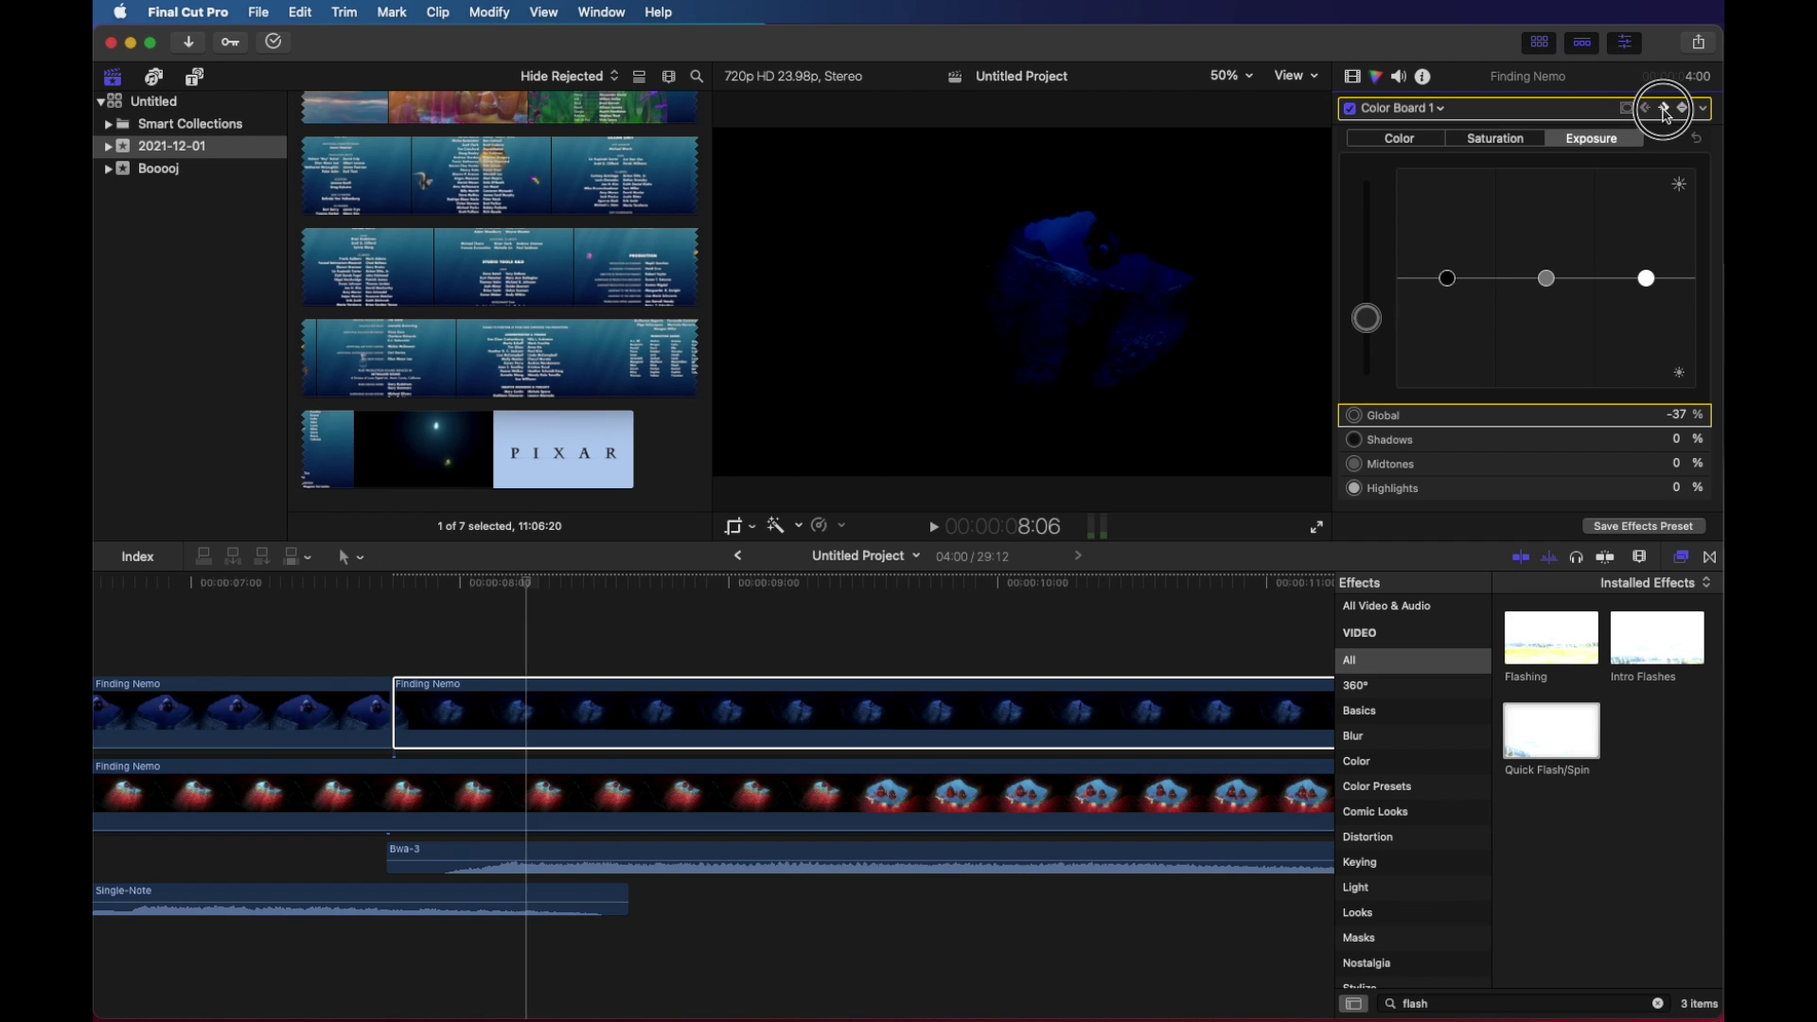
{"action": "left_click_drag", "start_coordinate": [1379, 281], "coordinate": [1368, 253]}
{"action": "left_click", "coordinate": [1671, 111]}
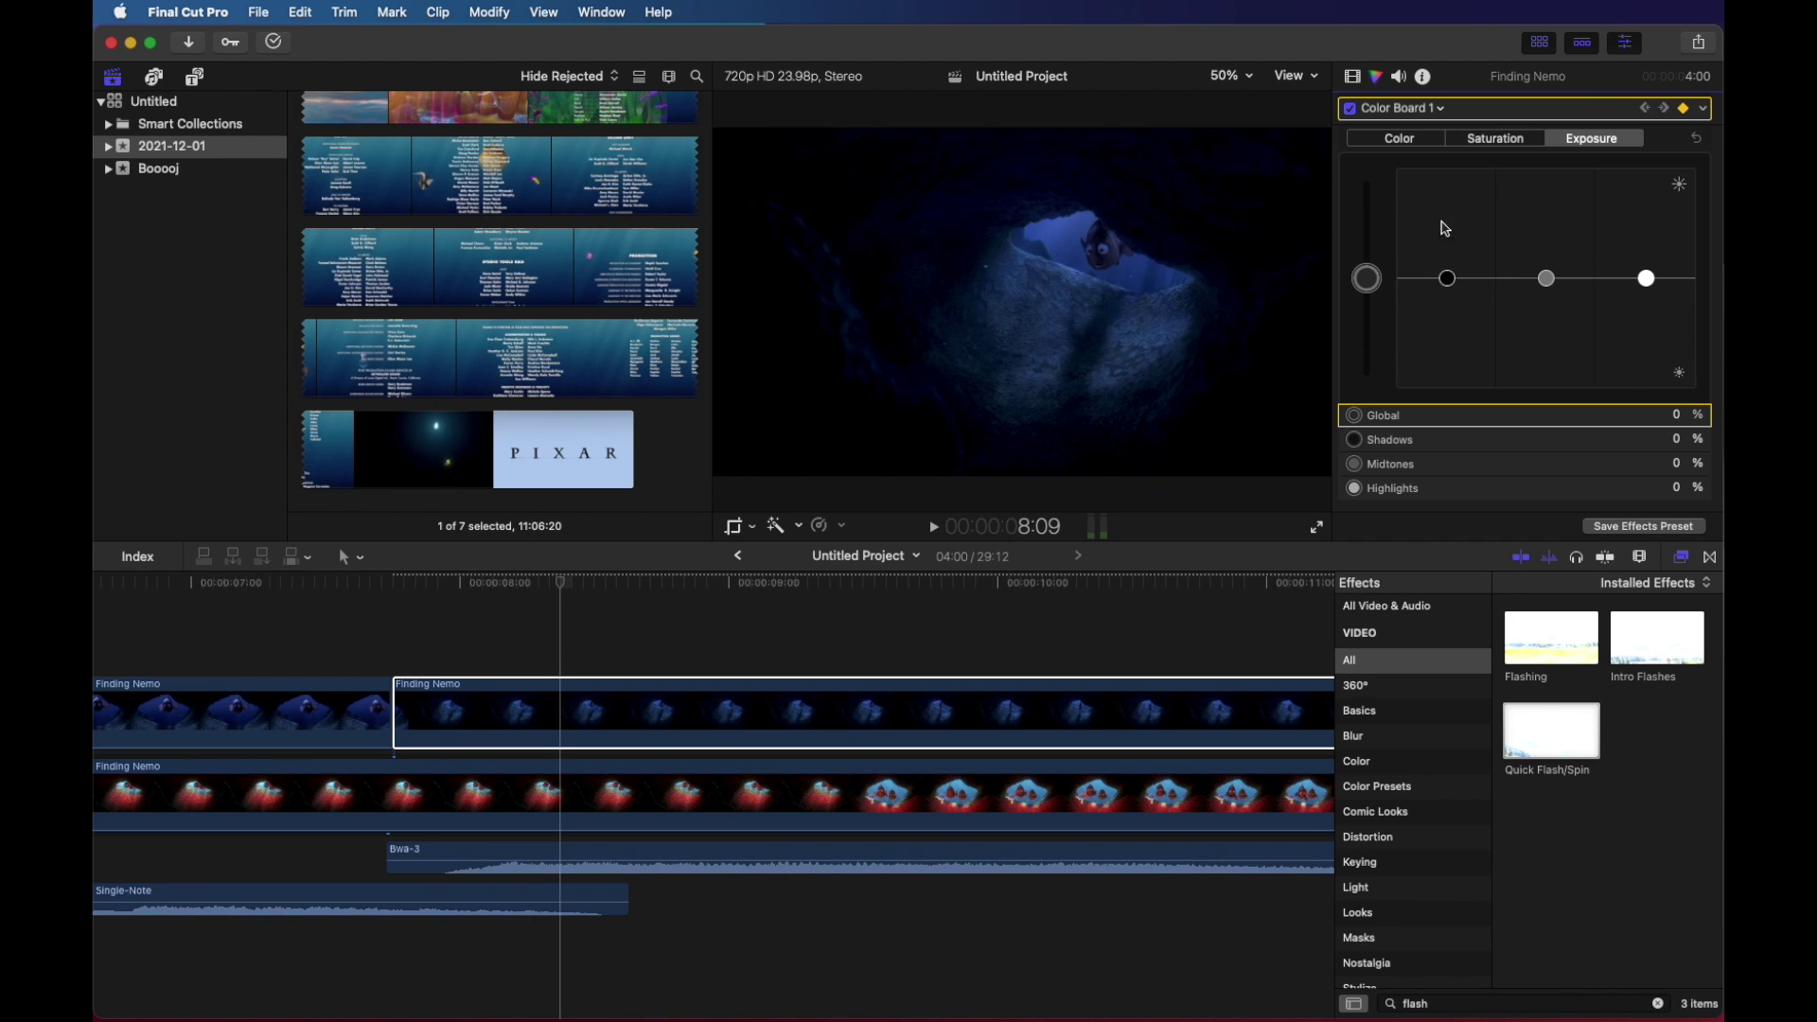
{"action": "mouse_move", "coordinate": [1368, 275]}
{"action": "left_mouse_down"}
{"action": "mouse_move", "coordinate": [1367, 306]}
{"action": "mouse_move", "coordinate": [1374, 274]}
{"action": "left_mouse_up"}
Step: Set exposure to full white at 8:14, -100% at 8:17, 15% at 8:19, about -50% at 8:21, then scrub back to check
{"action": "left_click", "coordinate": [1666, 109]}
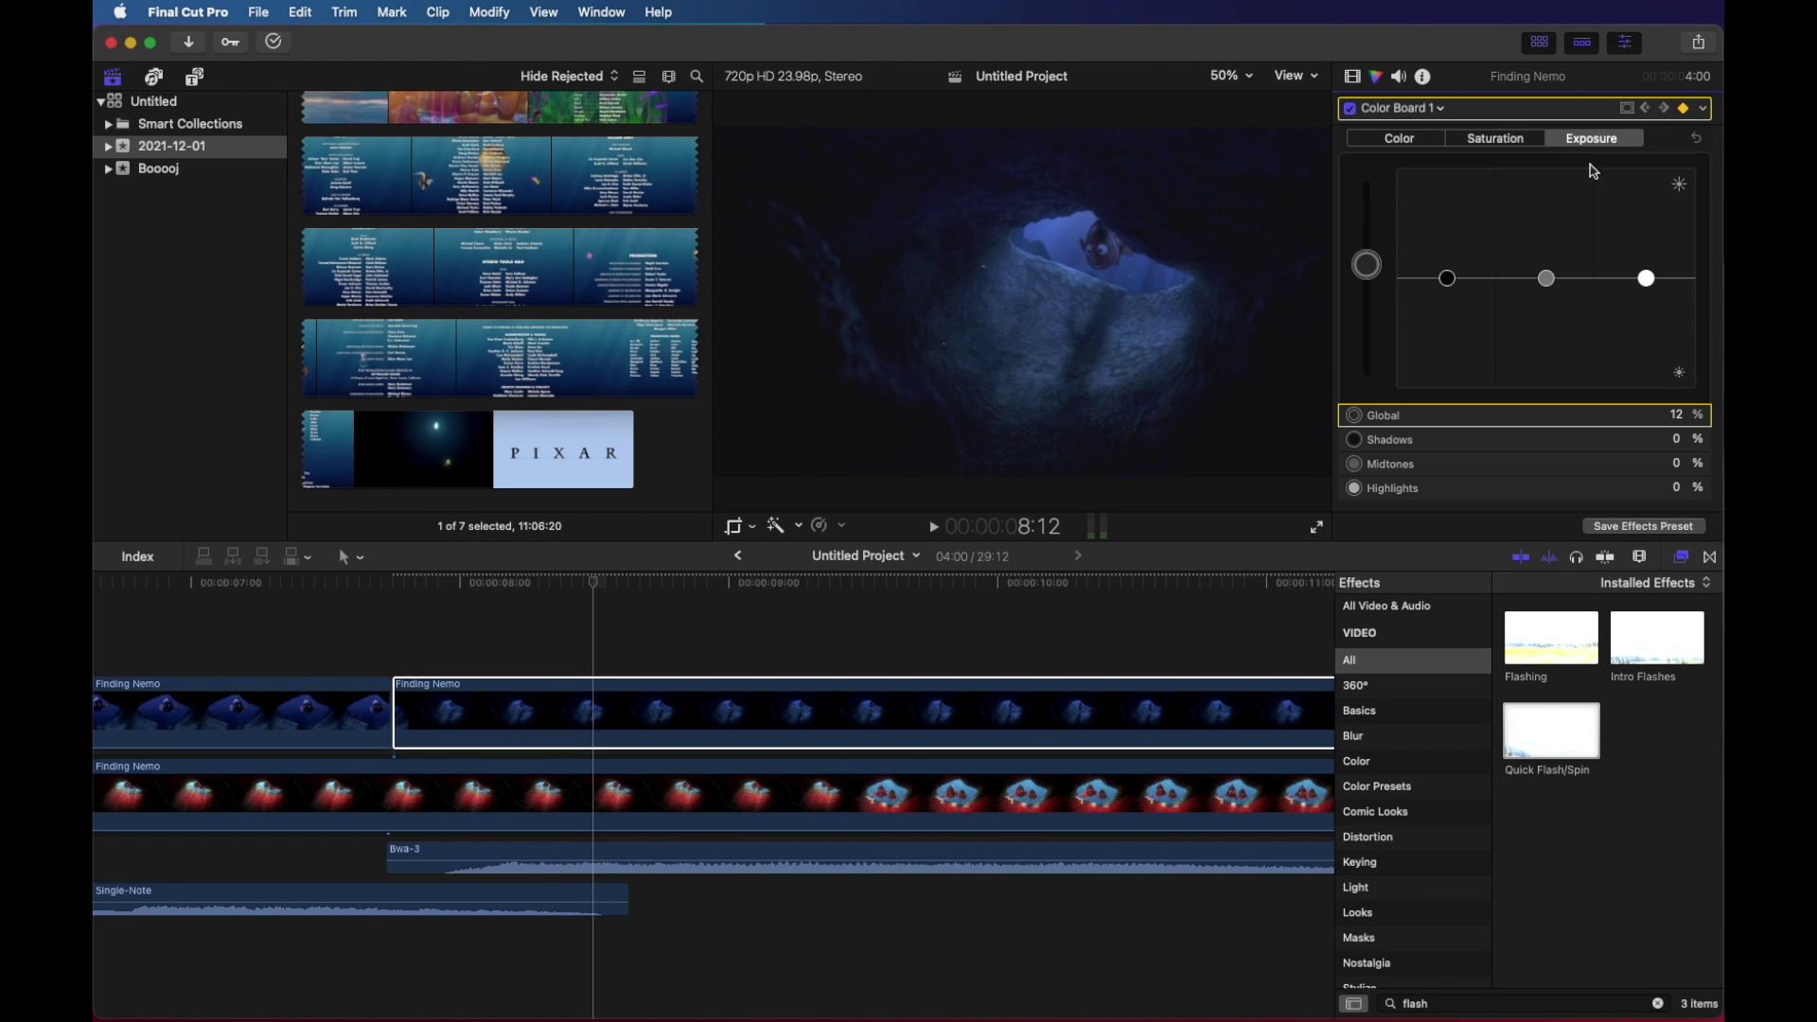
{"action": "left_click", "coordinate": [1666, 110]}
{"action": "left_click_drag", "start_coordinate": [1367, 278], "coordinate": [1448, 155]}
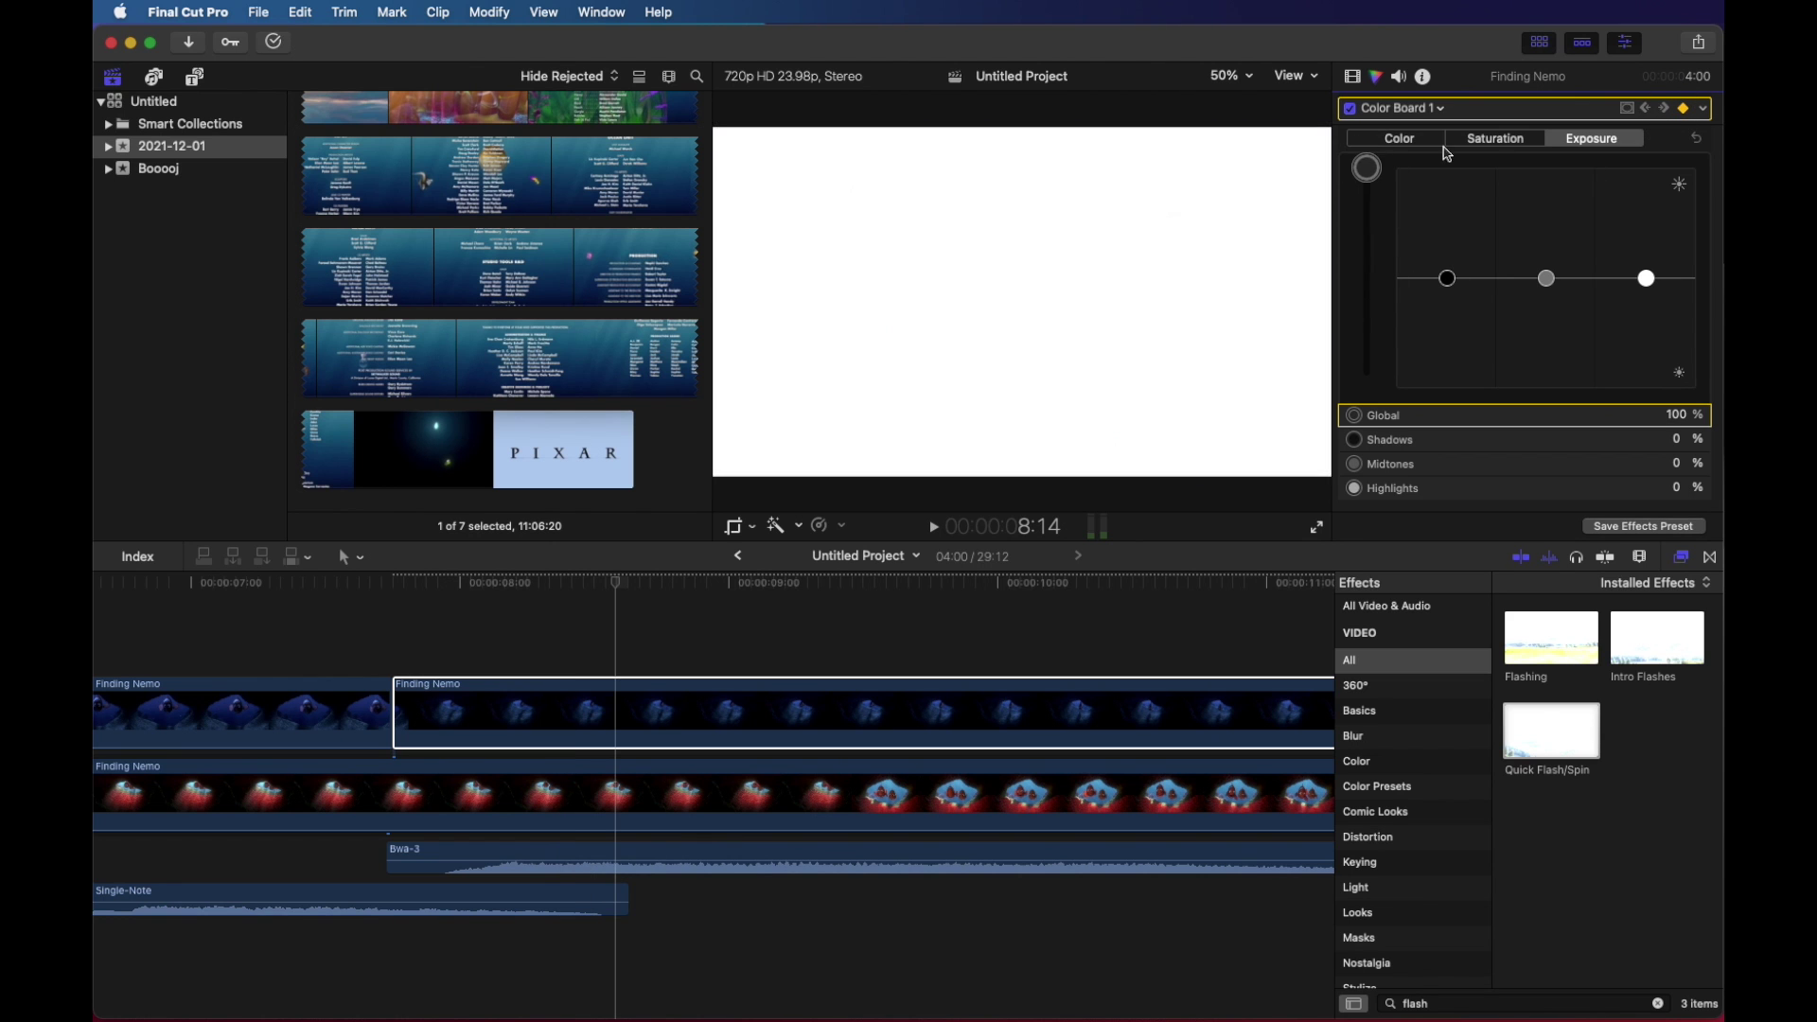
{"action": "left_click", "coordinate": [1665, 108]}
{"action": "left_click_drag", "start_coordinate": [1377, 281], "coordinate": [1387, 972]}
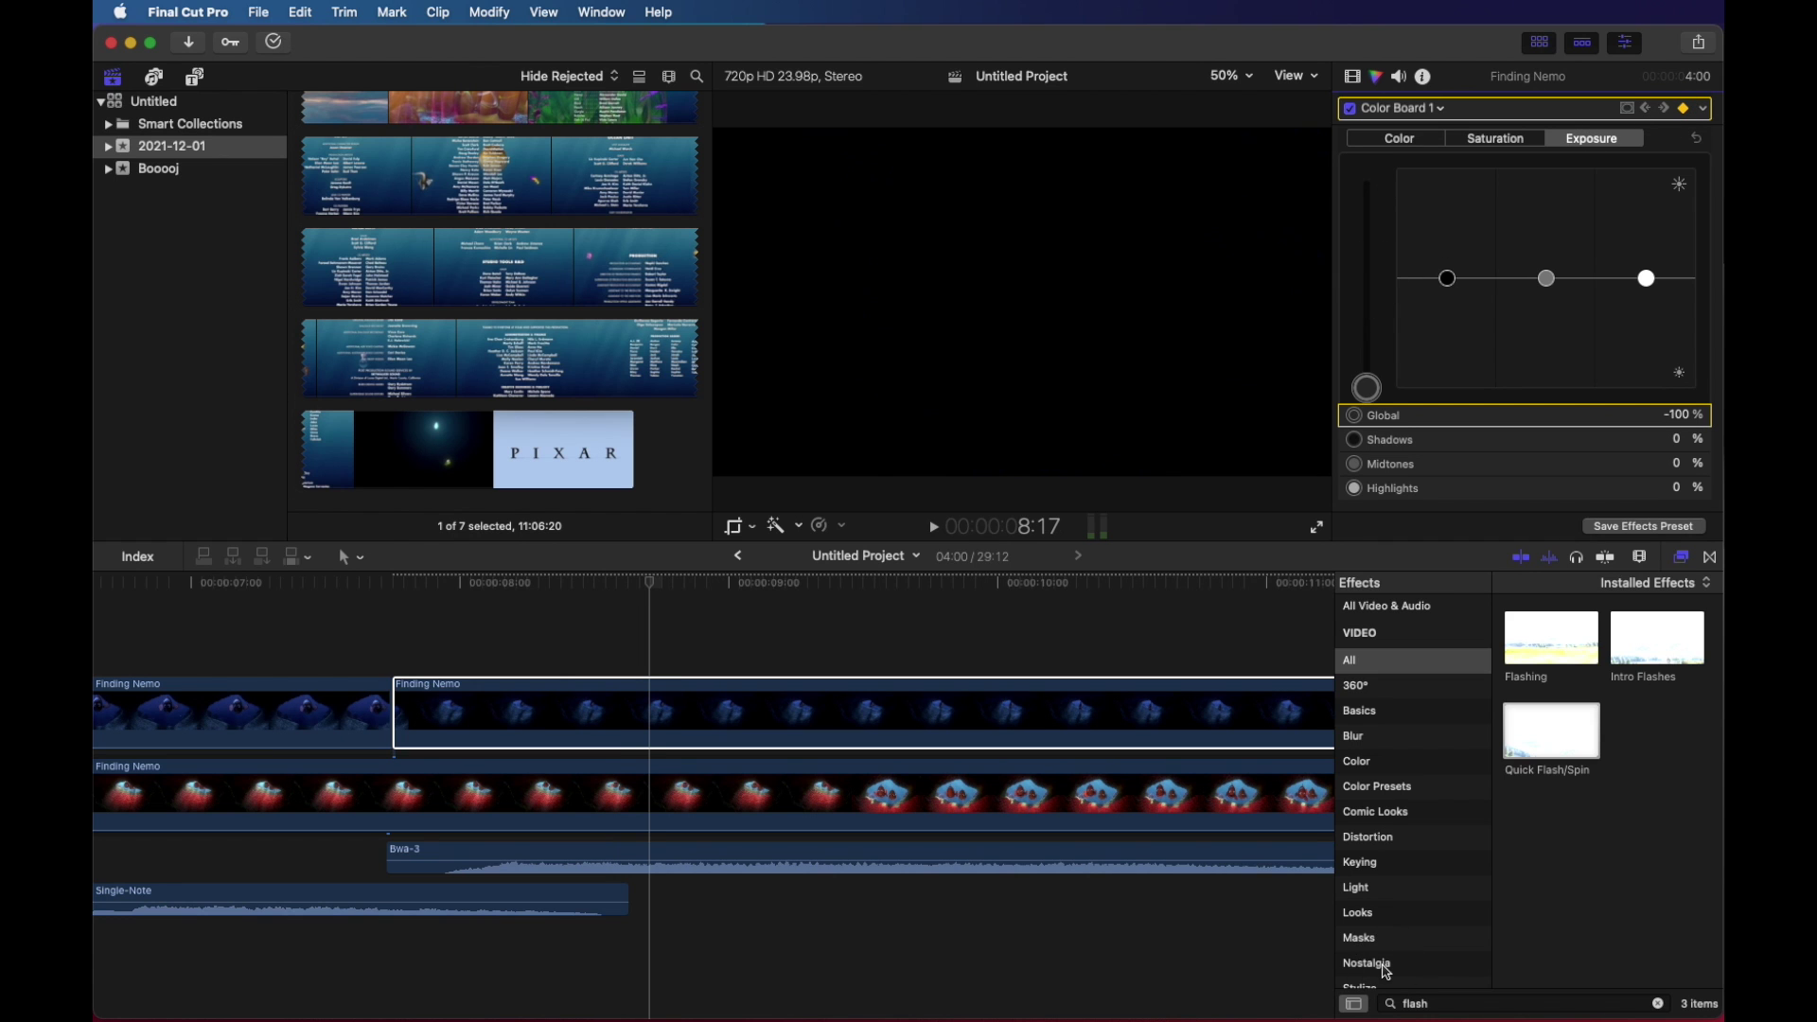
{"action": "left_click", "coordinate": [1665, 111]}
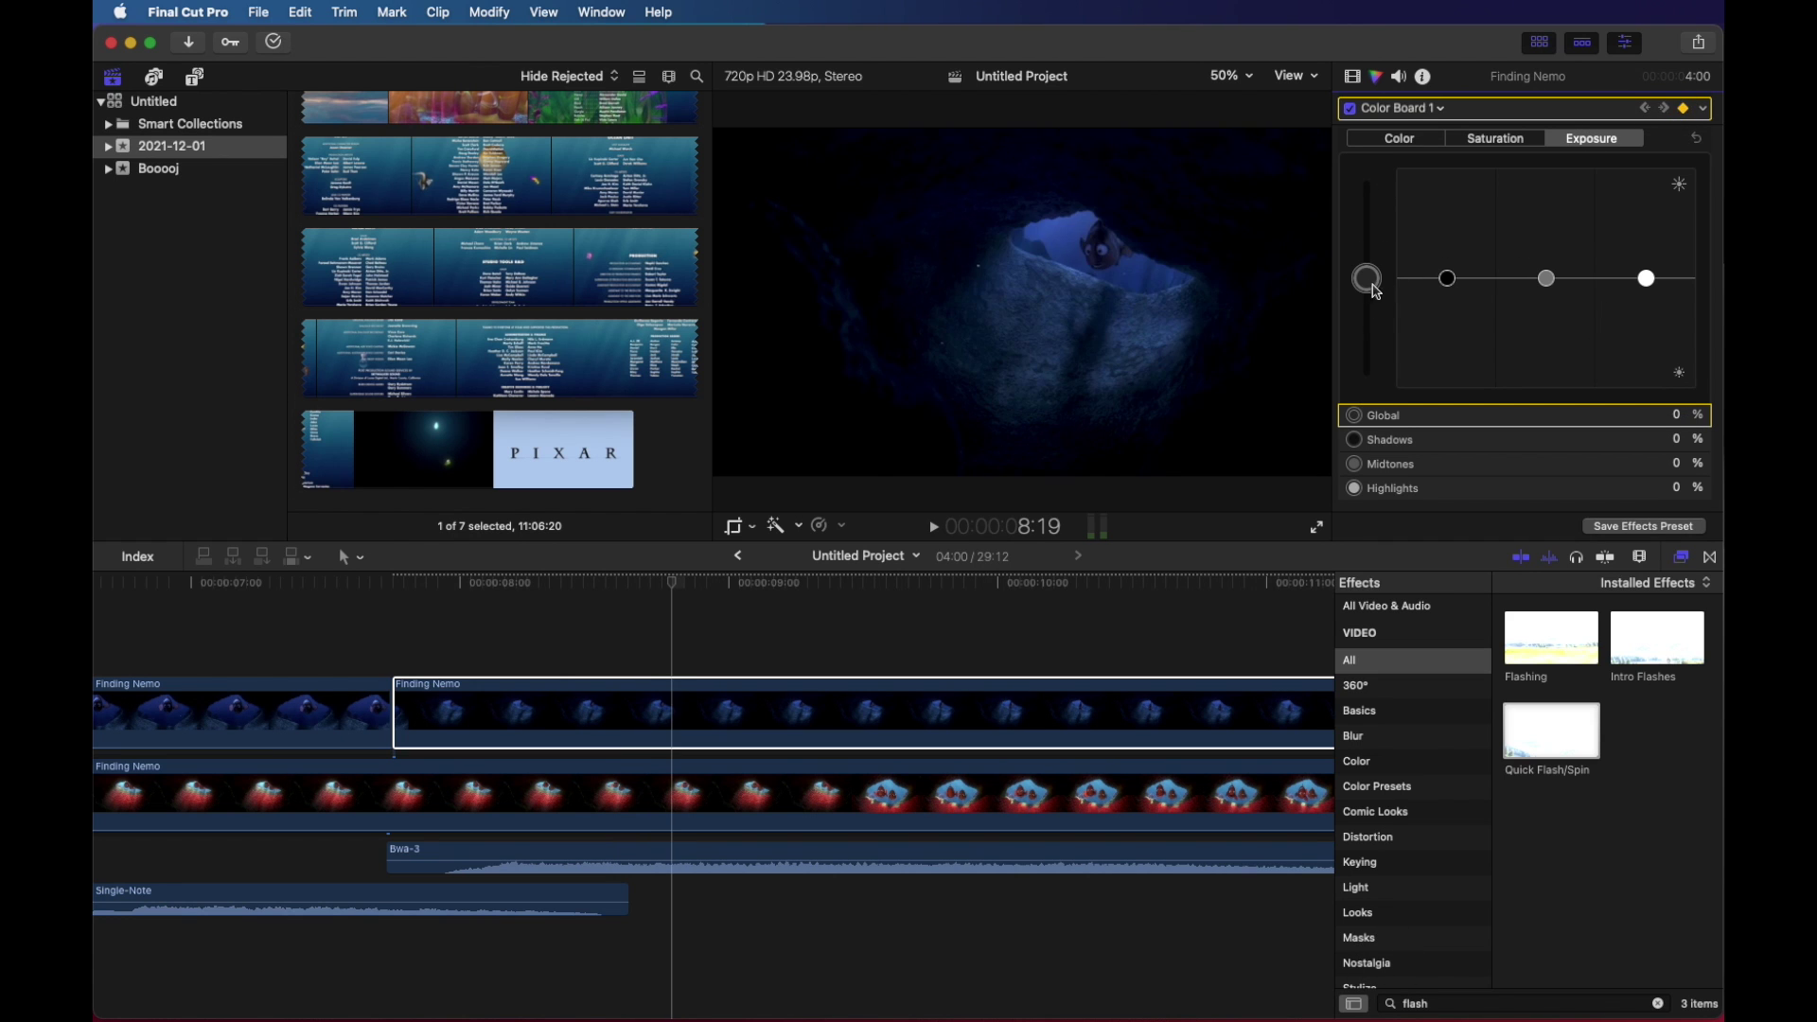
{"action": "left_click_drag", "start_coordinate": [1377, 291], "coordinate": [1364, 268]}
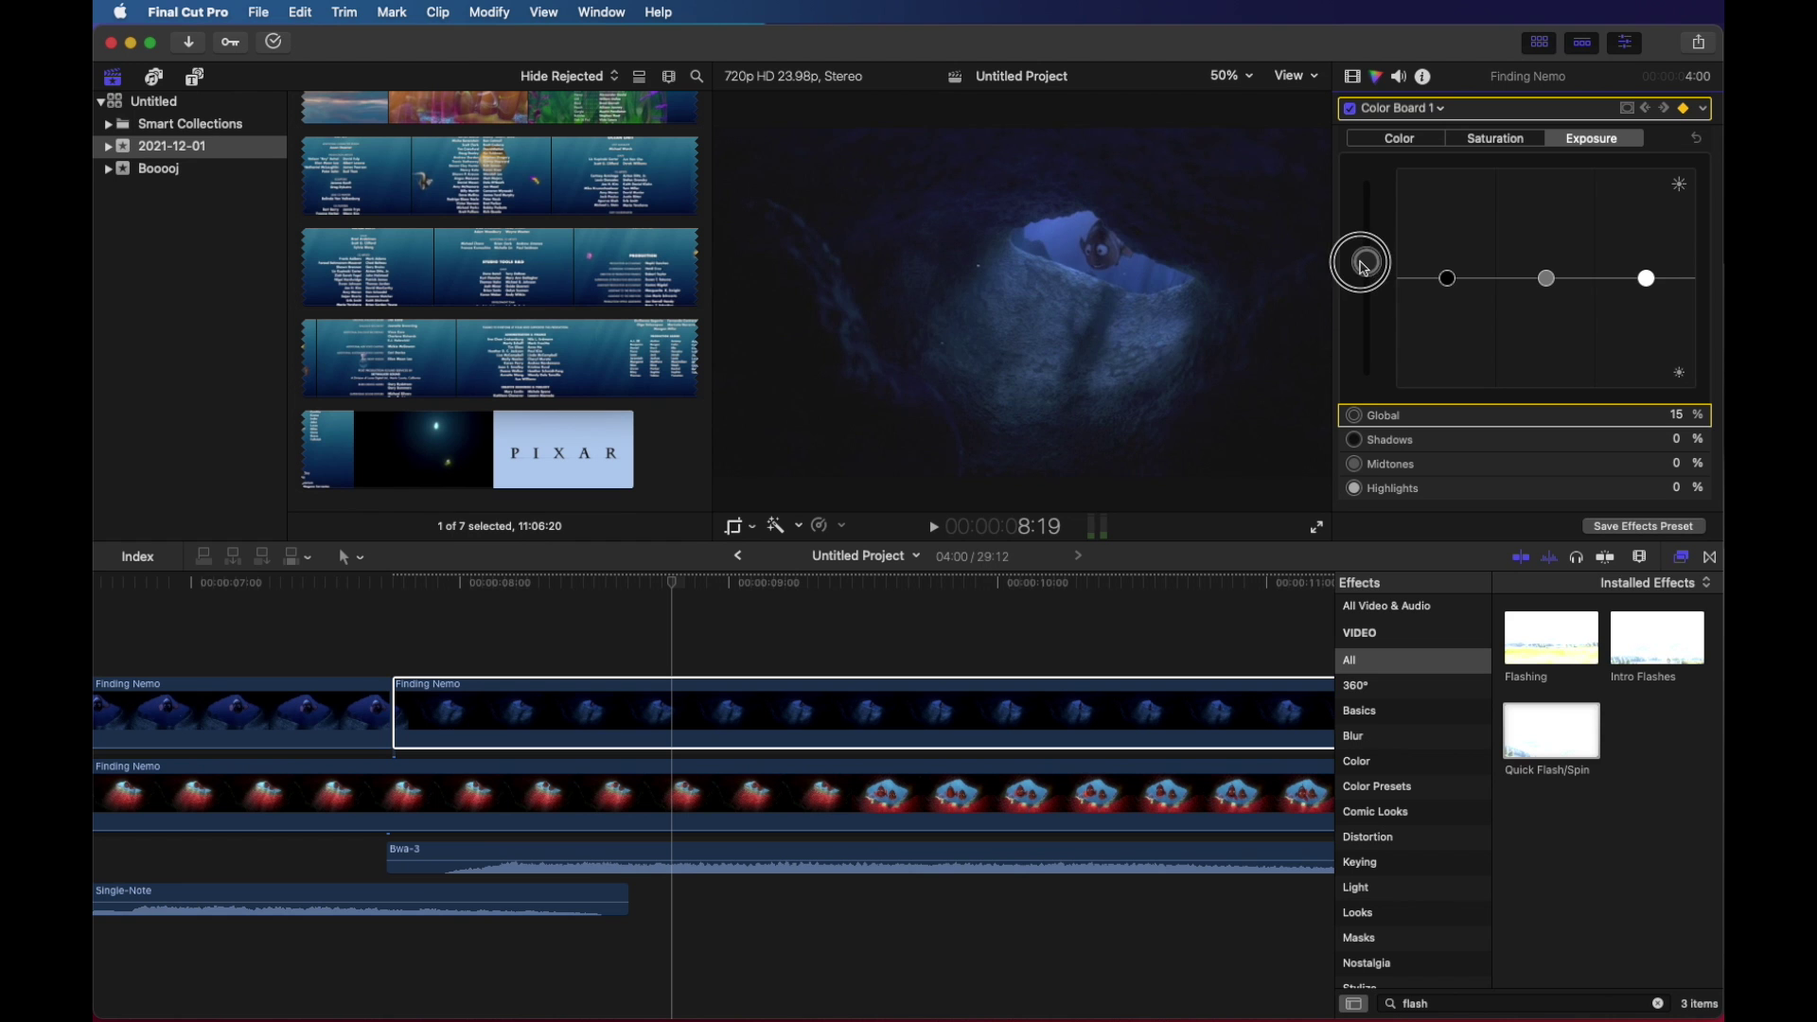
{"action": "left_click", "coordinate": [1665, 110]}
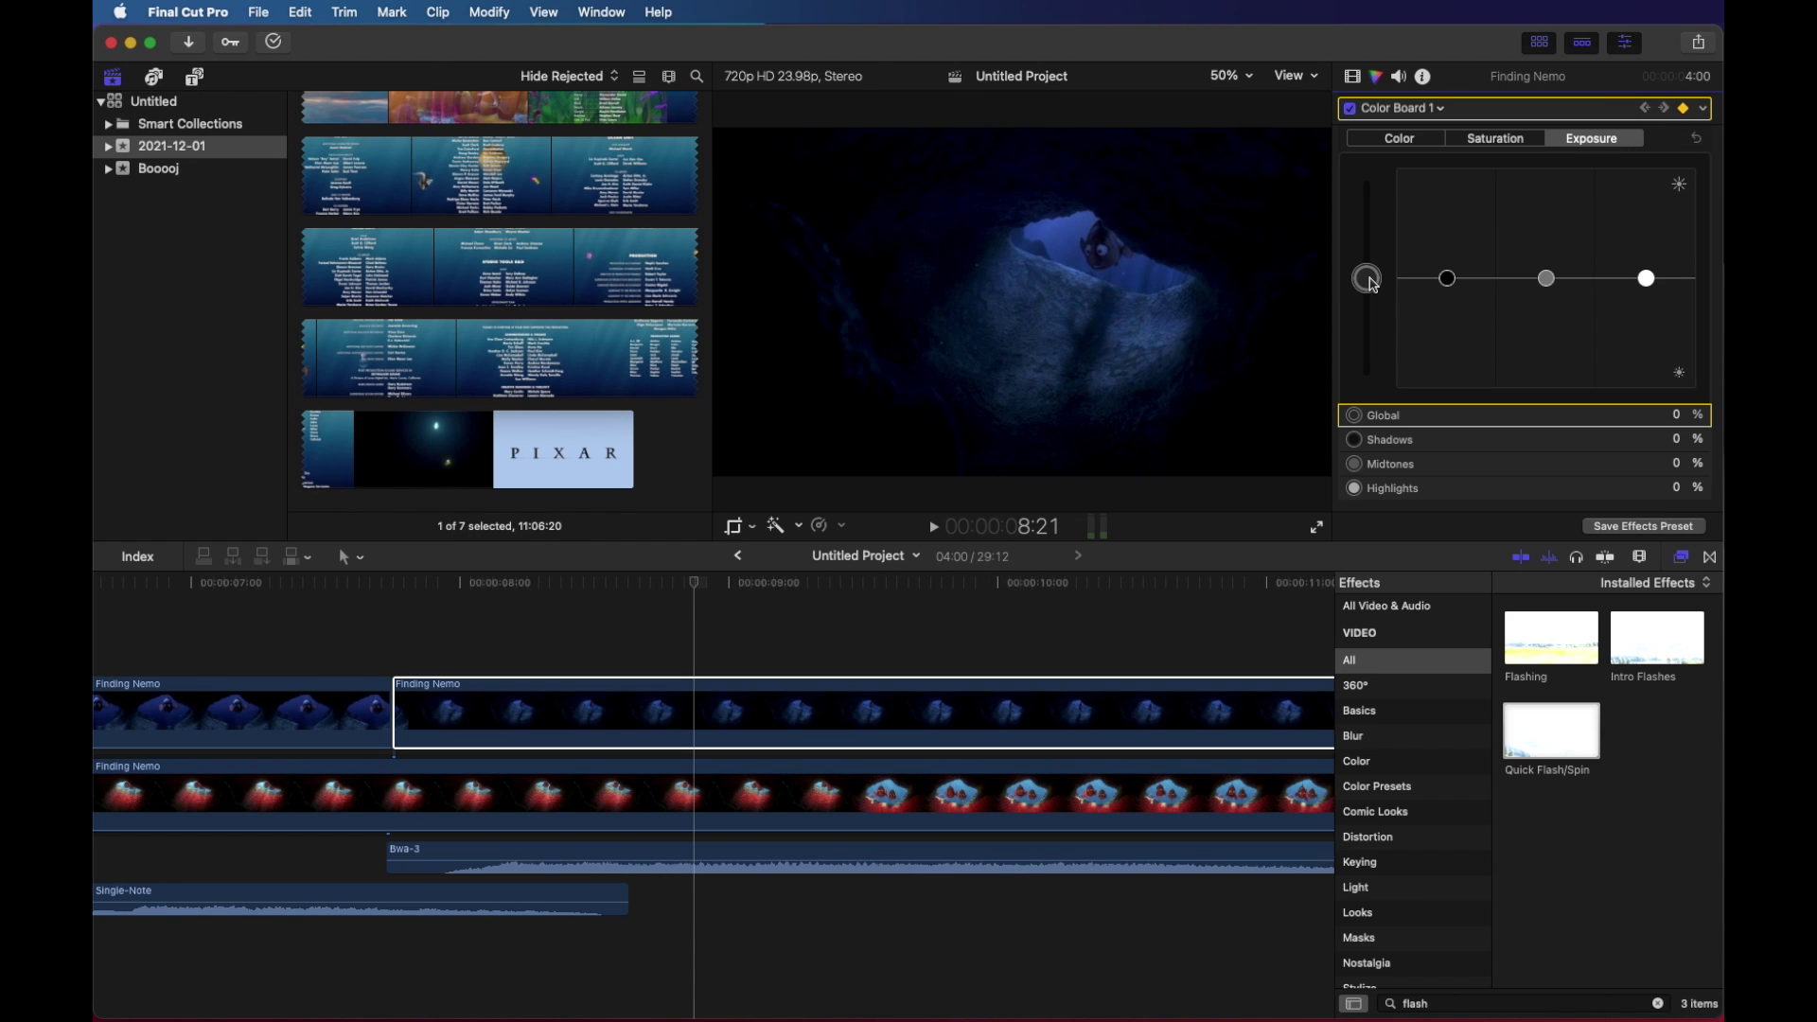
{"action": "left_click_drag", "start_coordinate": [1372, 284], "coordinate": [1368, 342]}
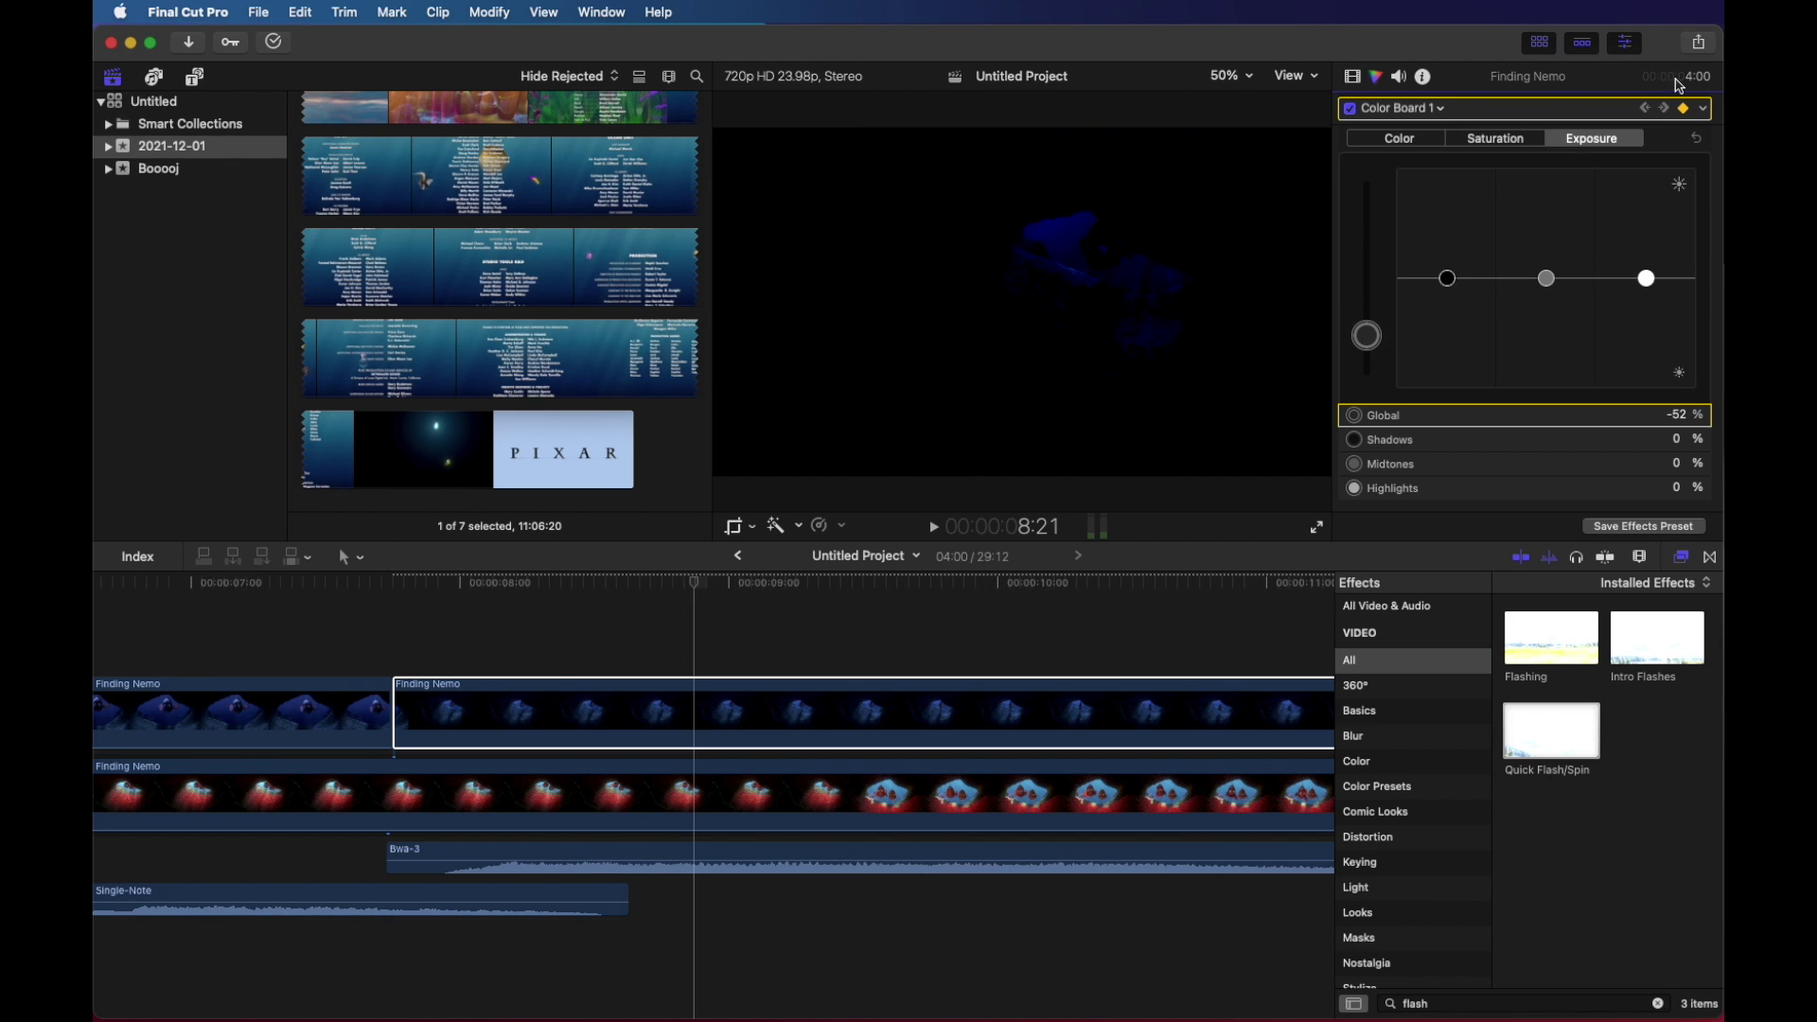
{"action": "left_click", "coordinate": [1664, 109]}
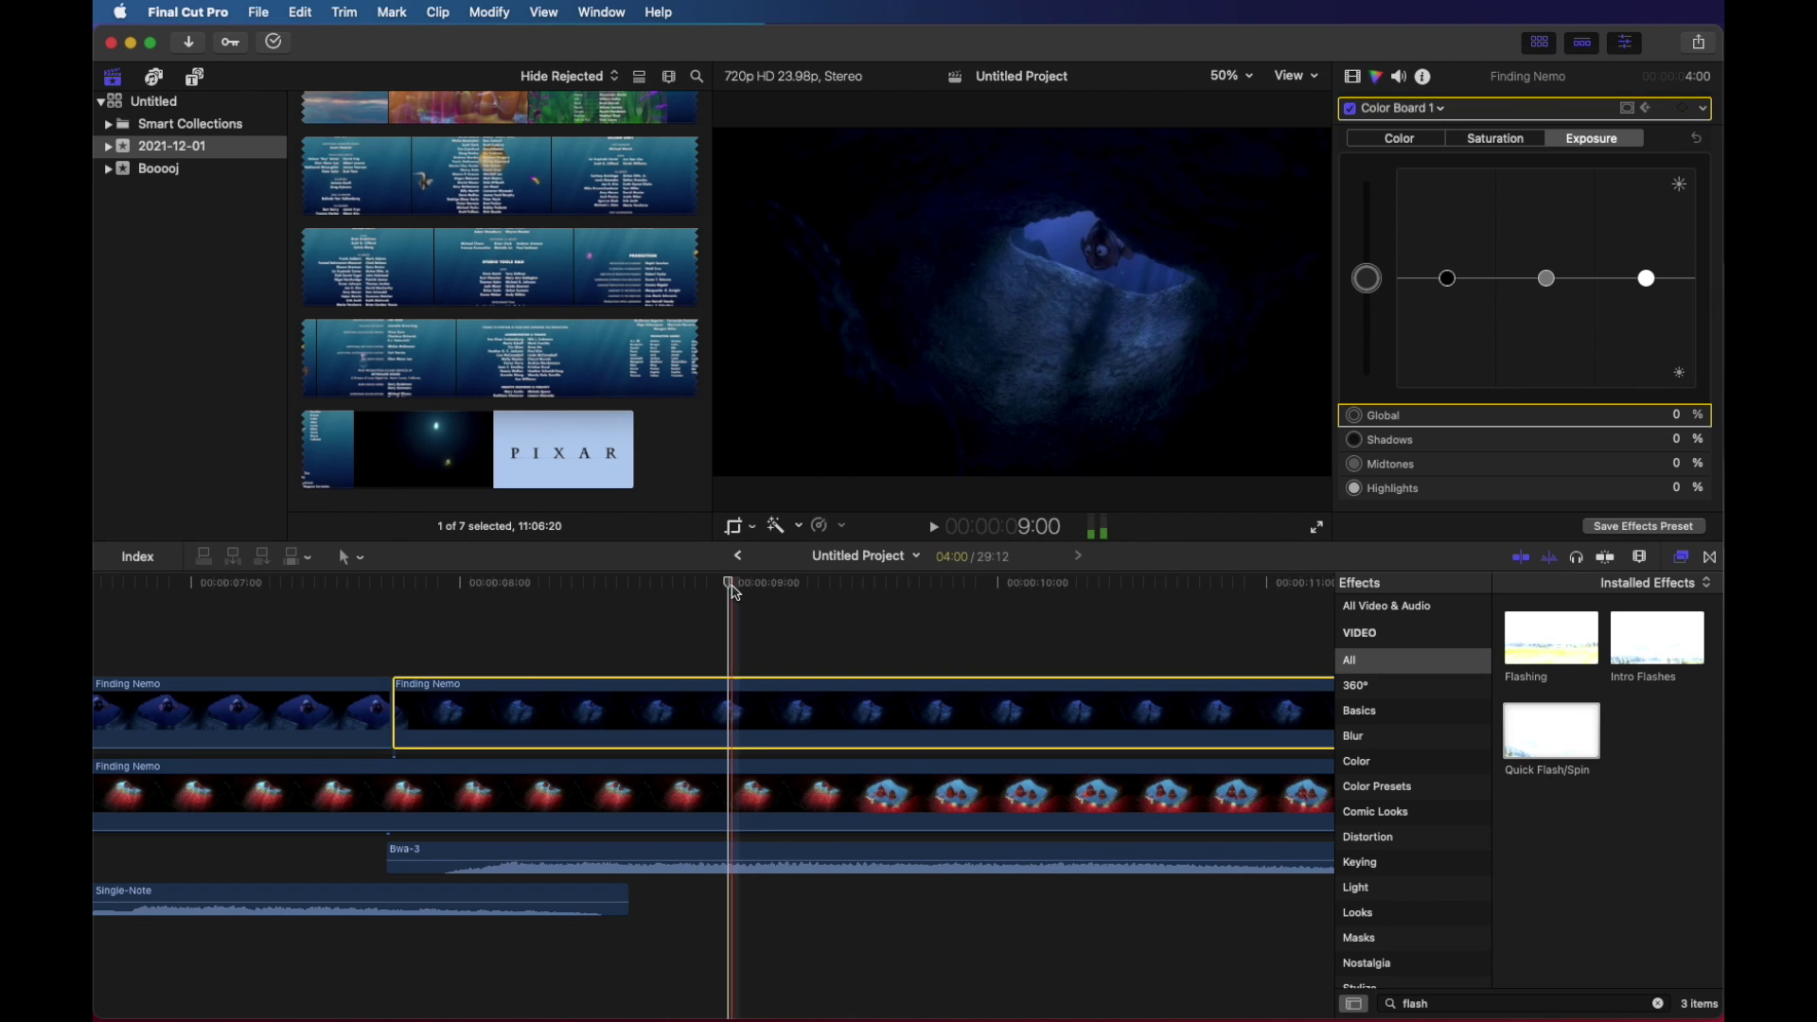
{"action": "left_click_drag", "start_coordinate": [730, 582], "coordinate": [398, 584]}
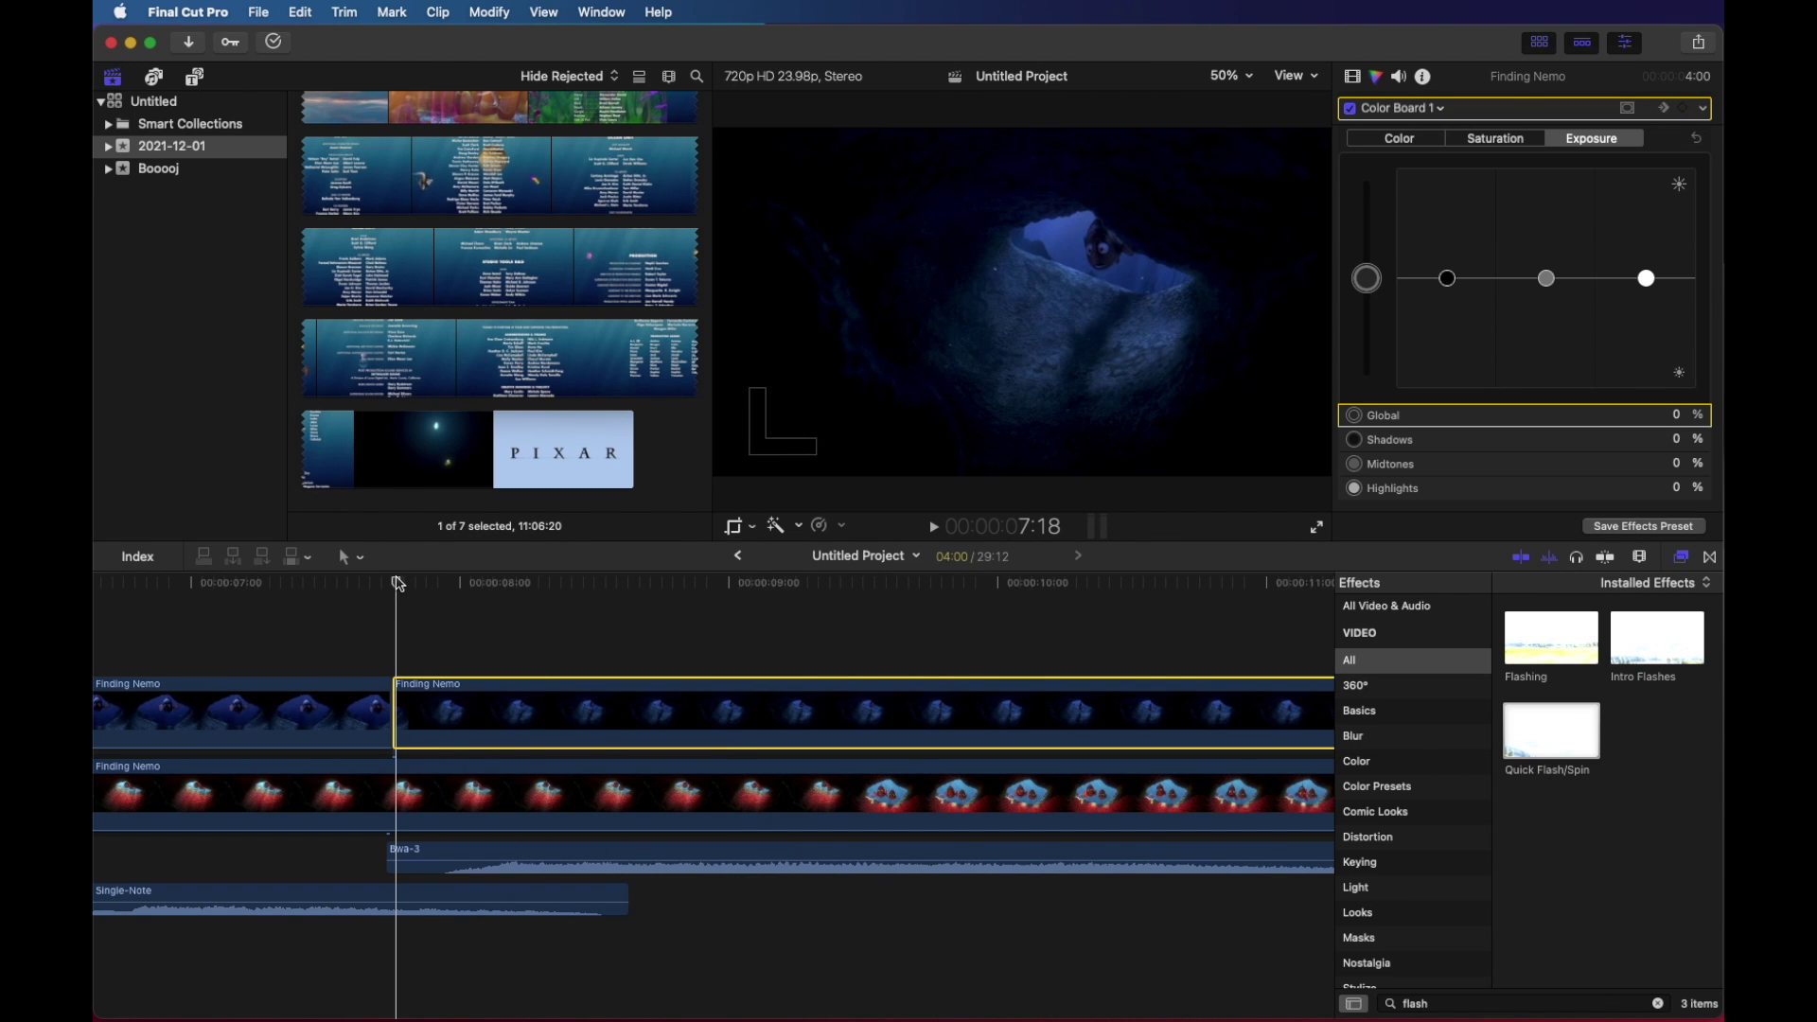
{"action": "key", "text": "space"}
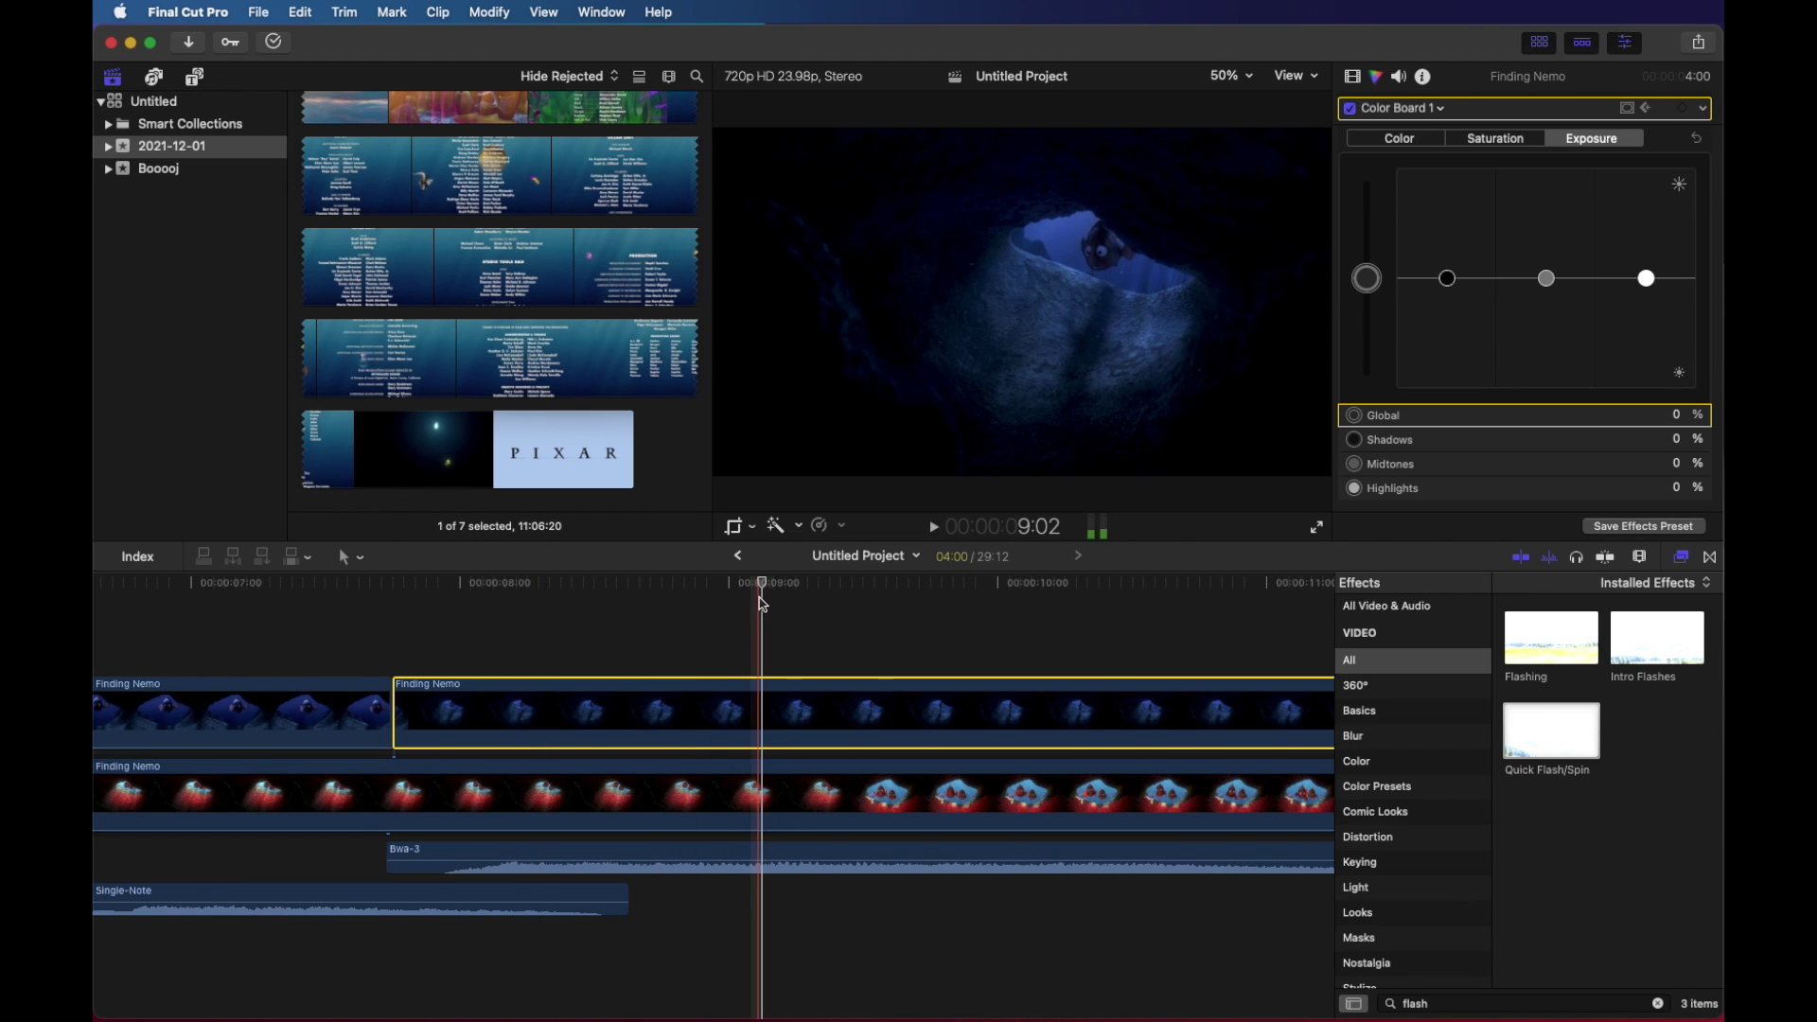
{"action": "left_click_drag", "start_coordinate": [500, 588], "coordinate": [422, 603]}
{"action": "key", "text": "space"}
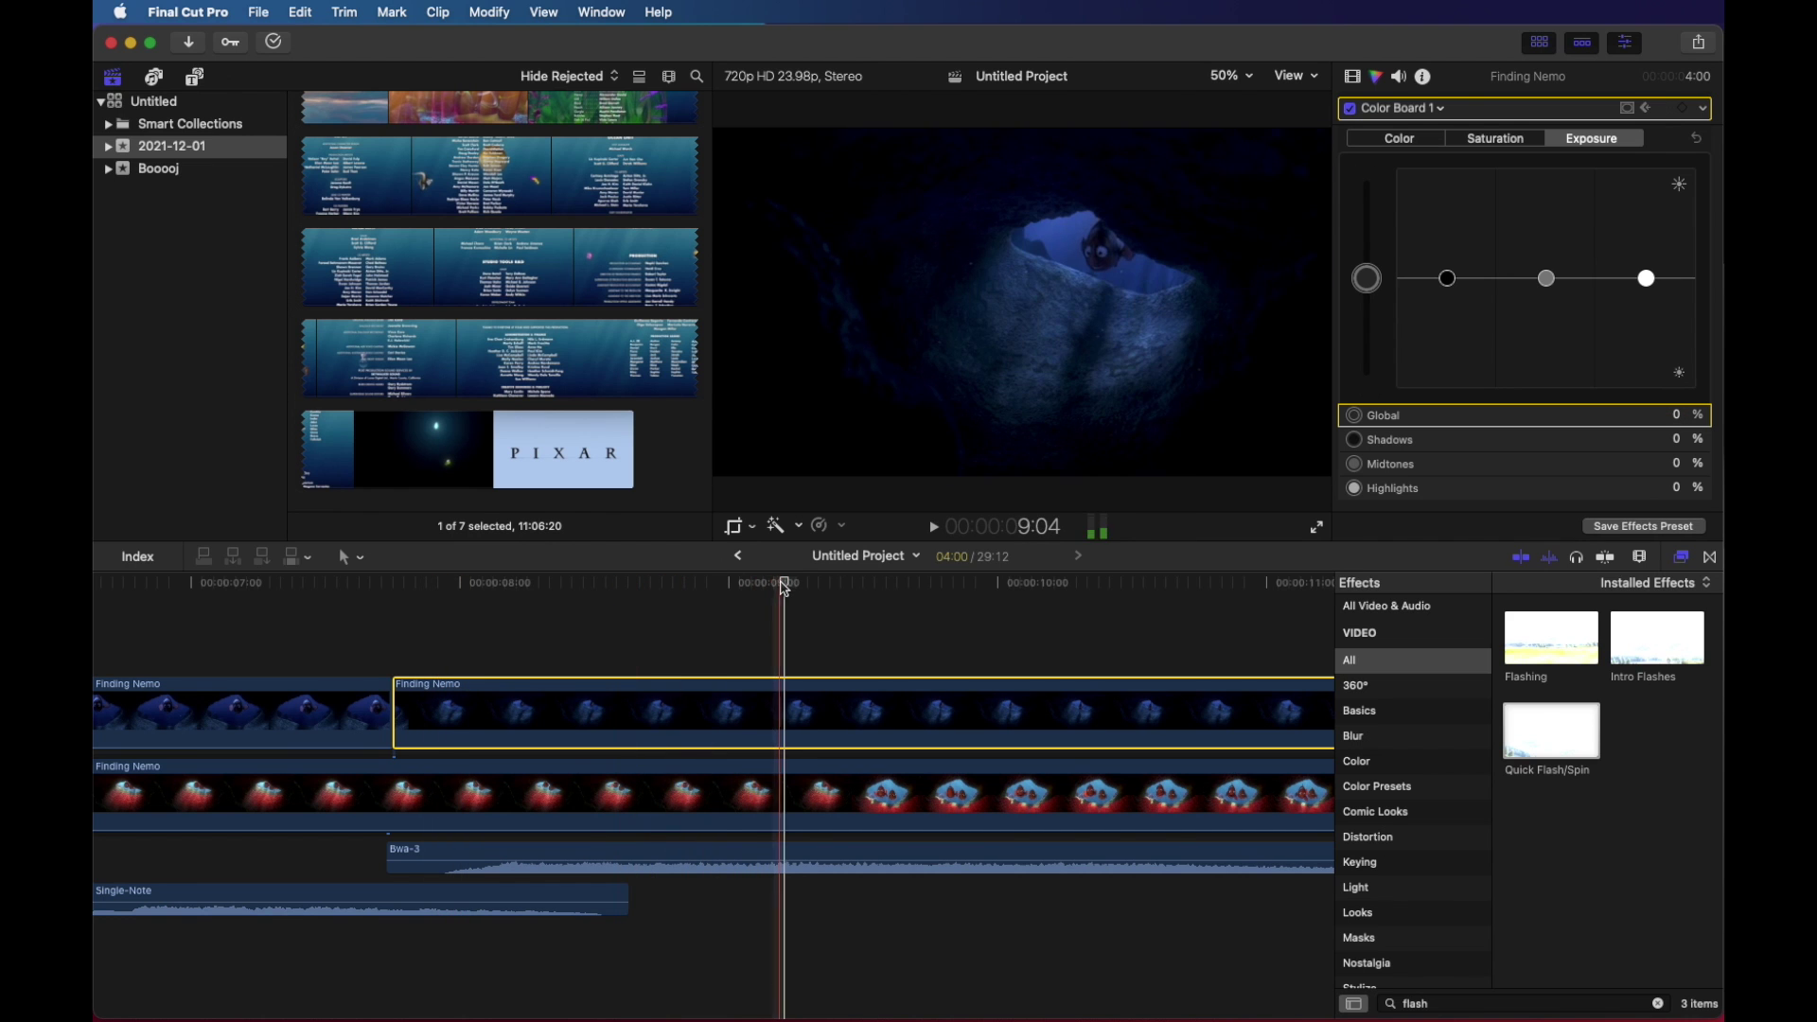
{"action": "left_click_drag", "start_coordinate": [785, 589], "coordinate": [748, 607]}
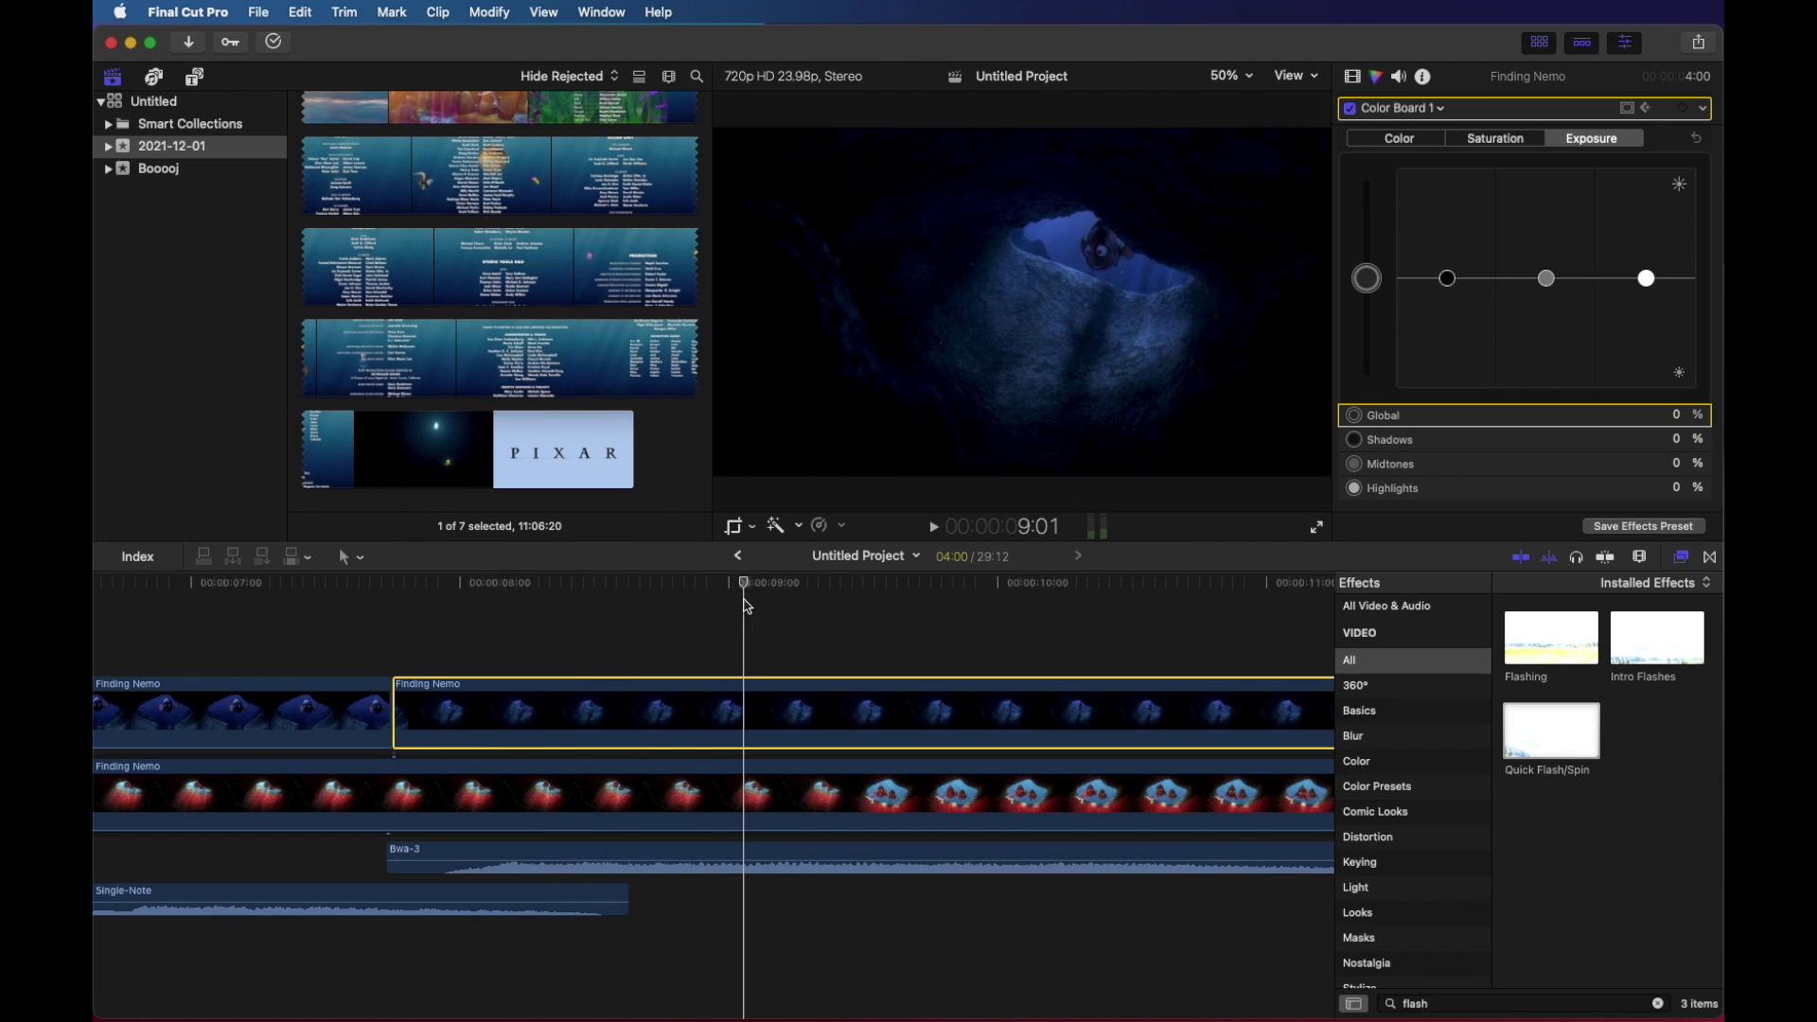